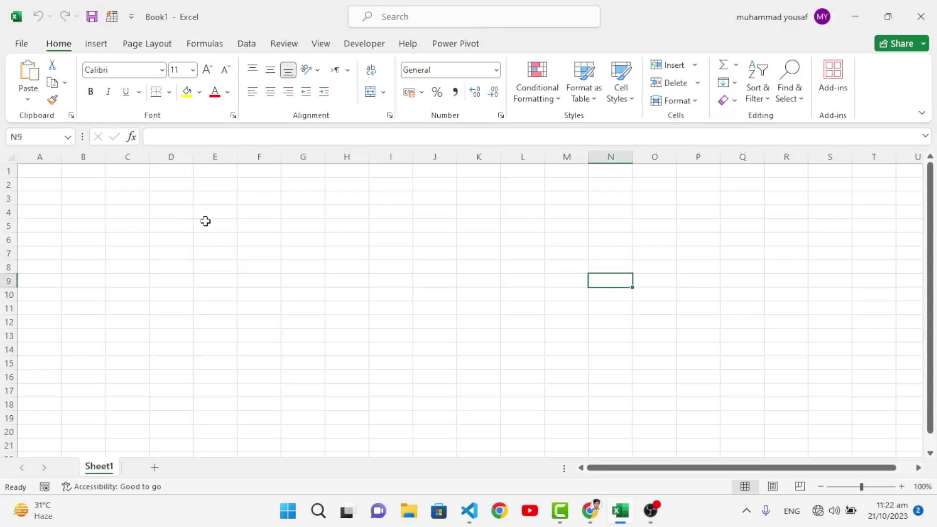
Enter the headings S. No, Name, DOB, Gender, Phone and Address into cells A2 to F2.
click(177, 210)
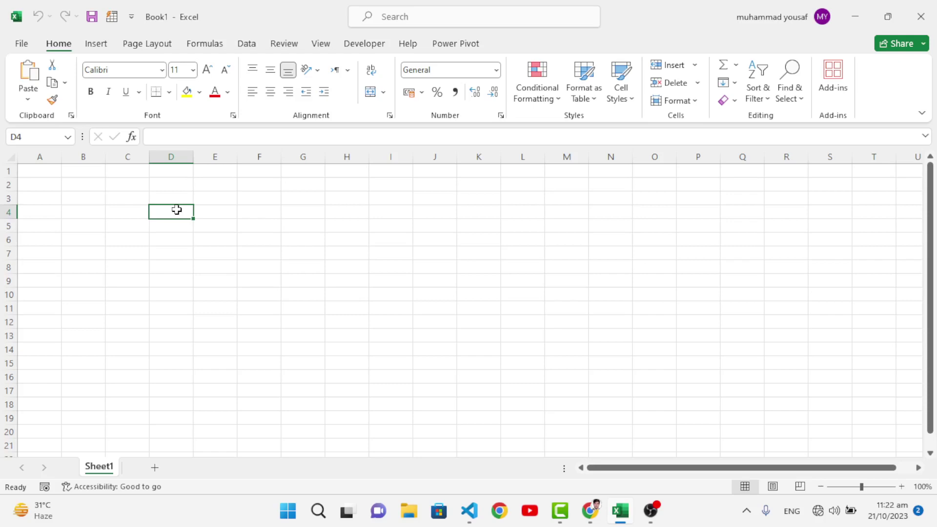
drag(42, 170, 473, 179)
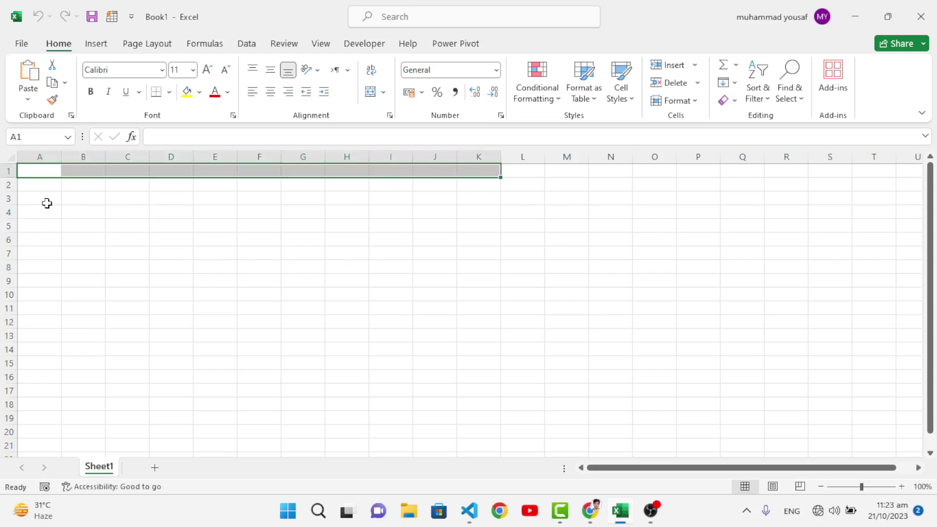
click(34, 187)
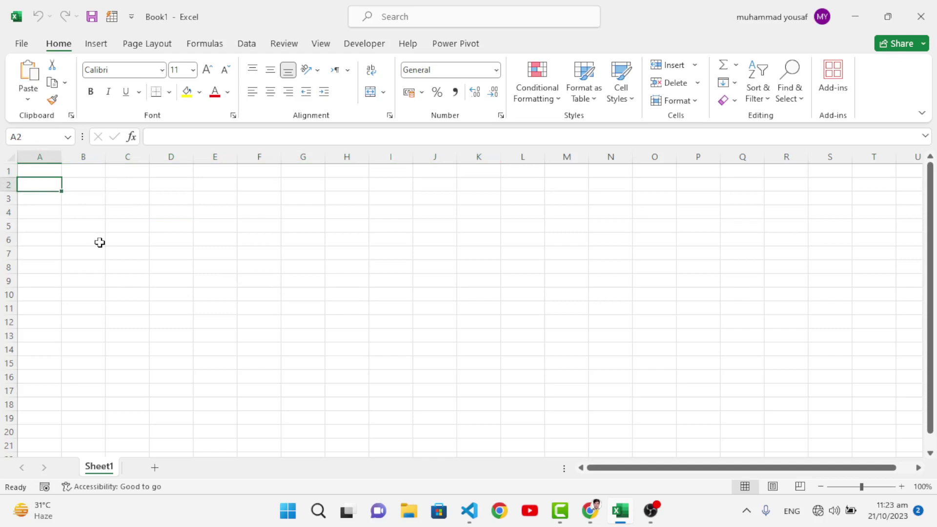
text(S. No)
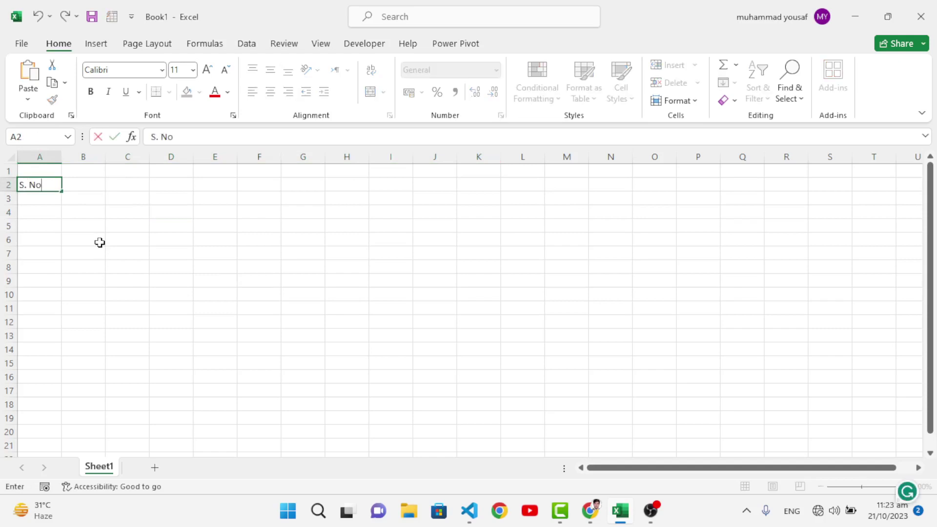
key(Tab)
text(Name)
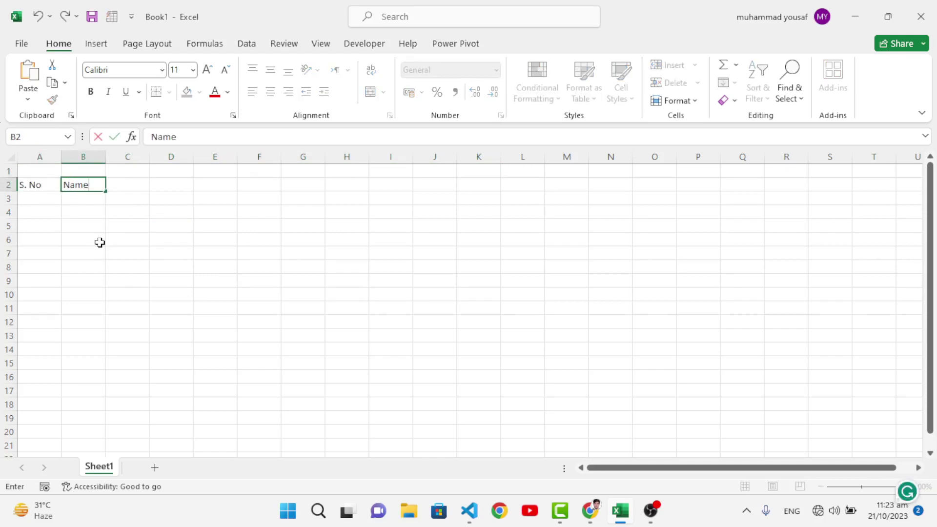
key(Tab)
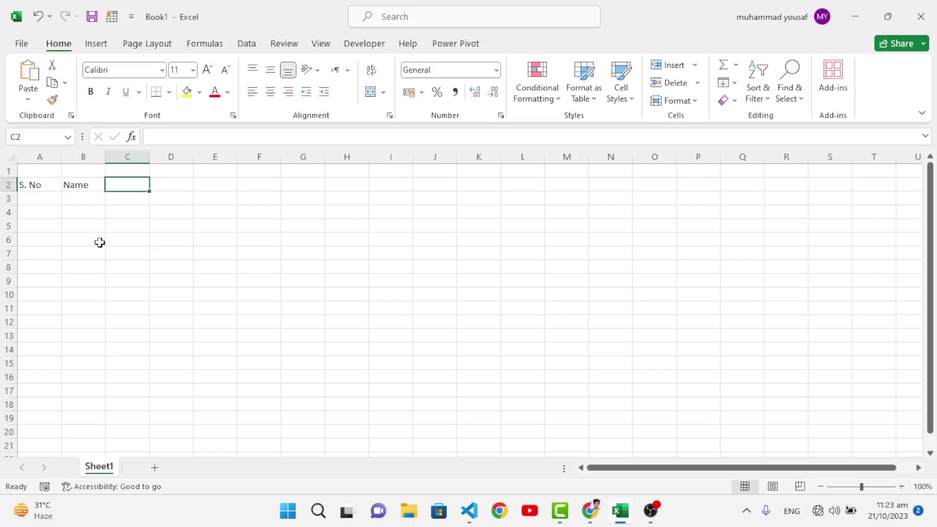
text(Da)
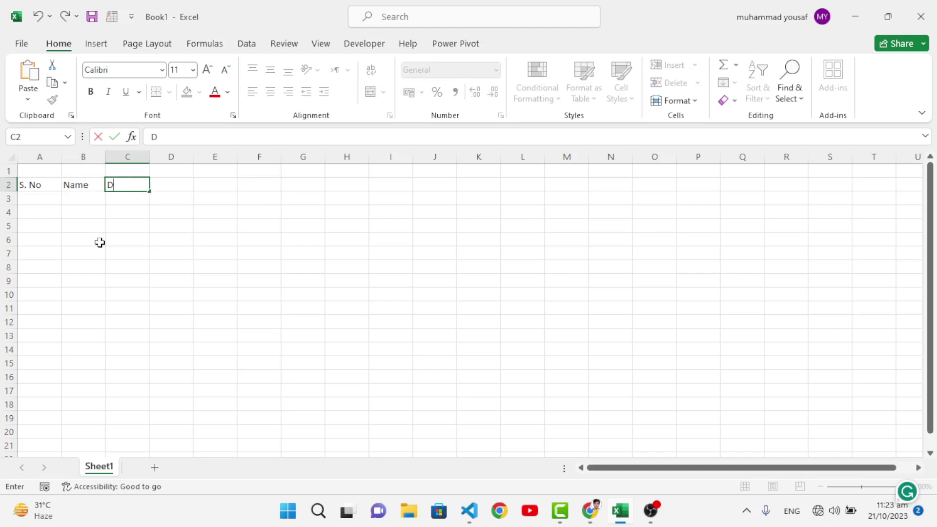
key(Tab)
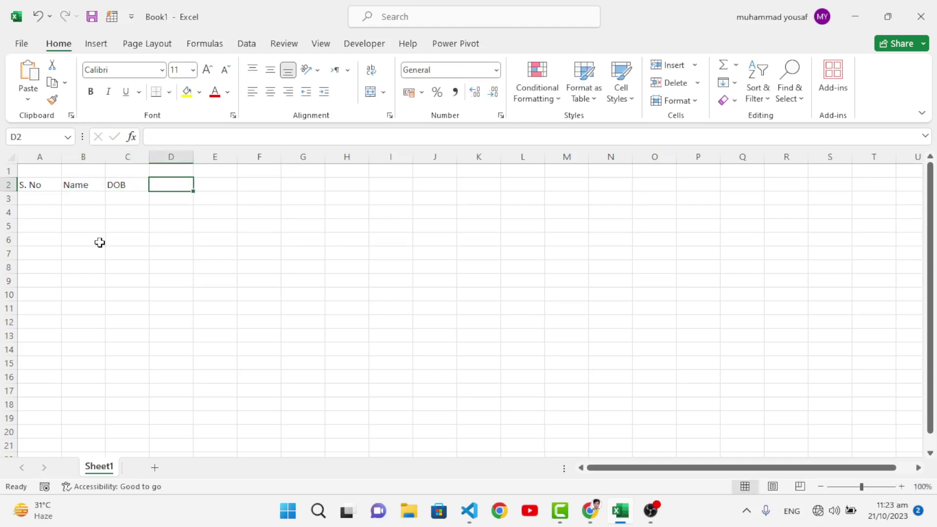
text(Gender)
key(Tab)
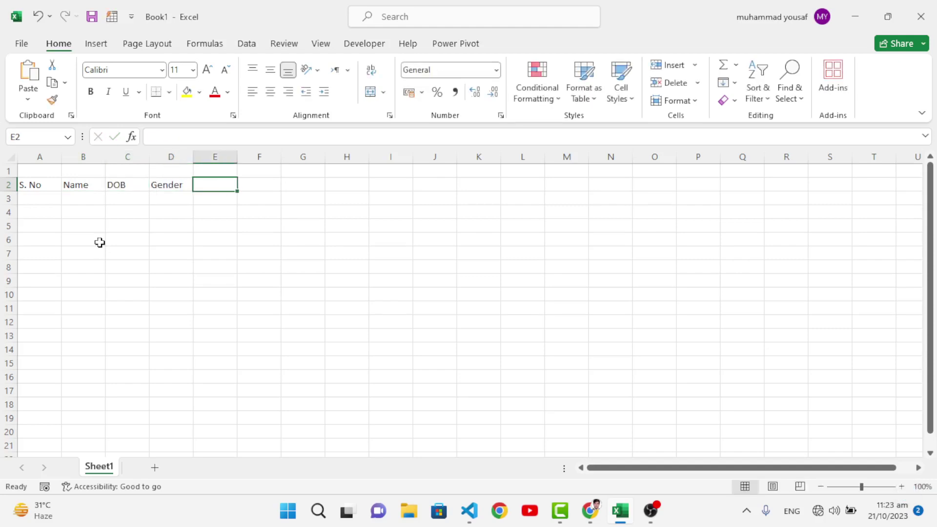
text(Phone)
key(Tab)
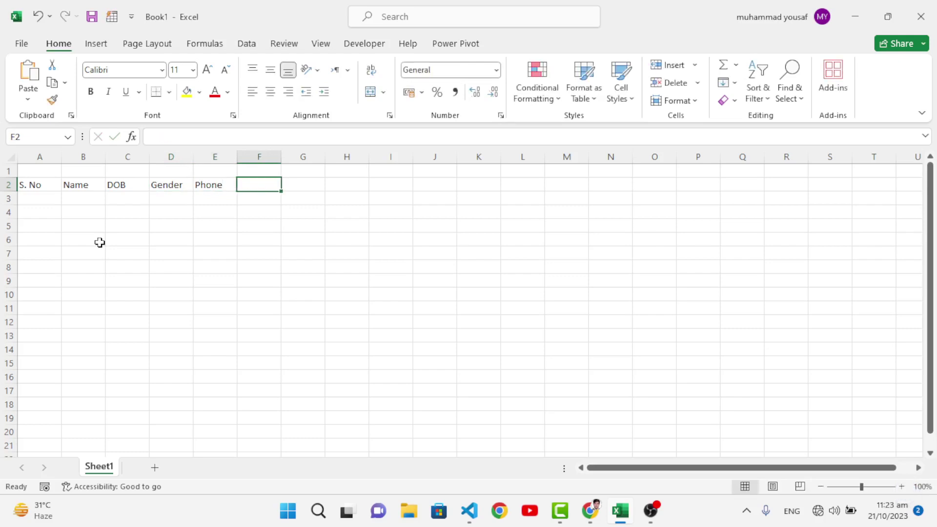
text(Address)
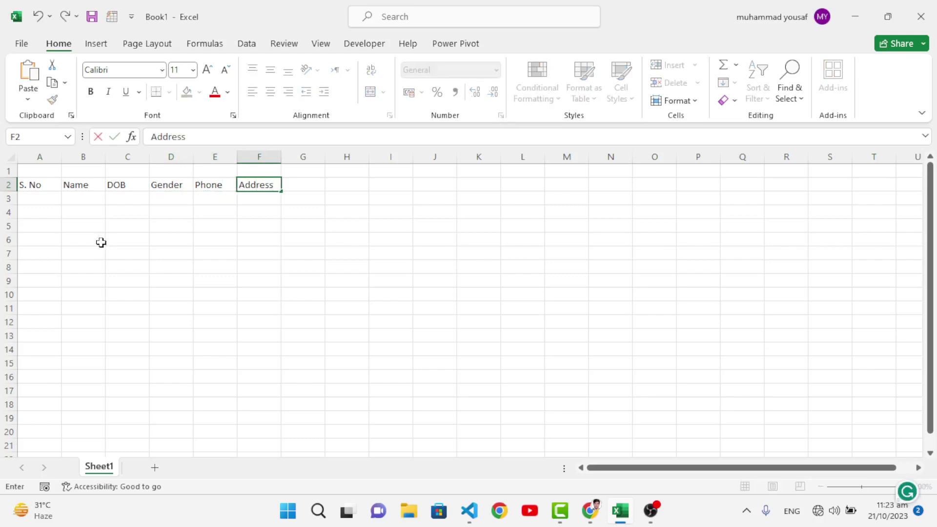
click(134, 226)
Widen columns A through F and set their text to center and middle alignment.
click(33, 156)
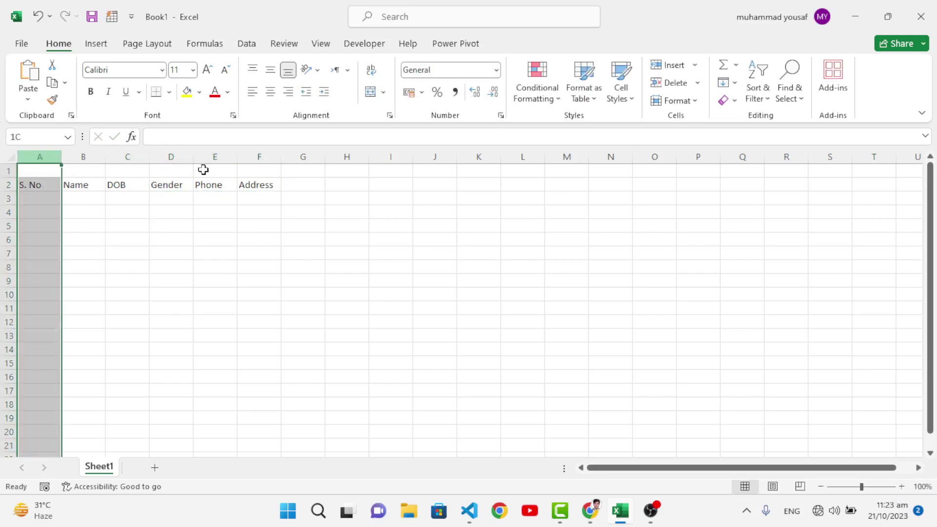
shift+click(261, 156)
drag(281, 157, 374, 163)
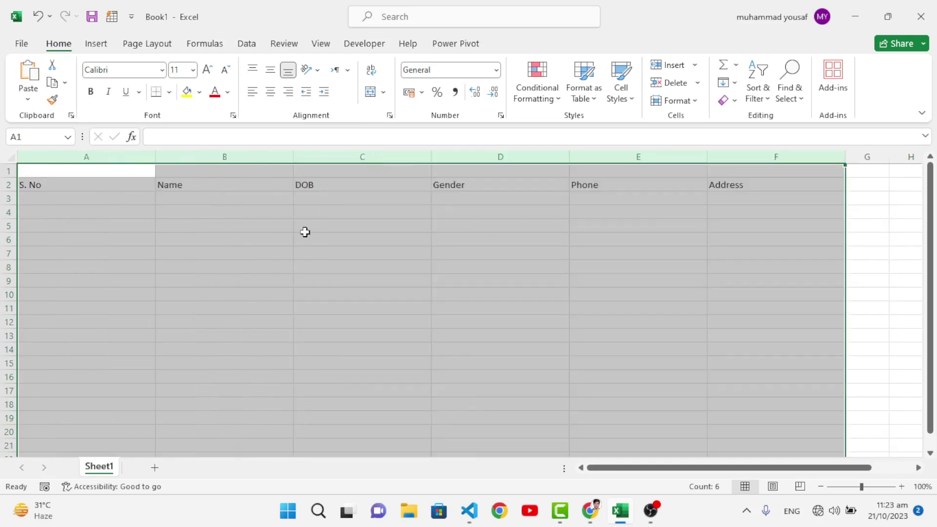
click(271, 91)
click(270, 70)
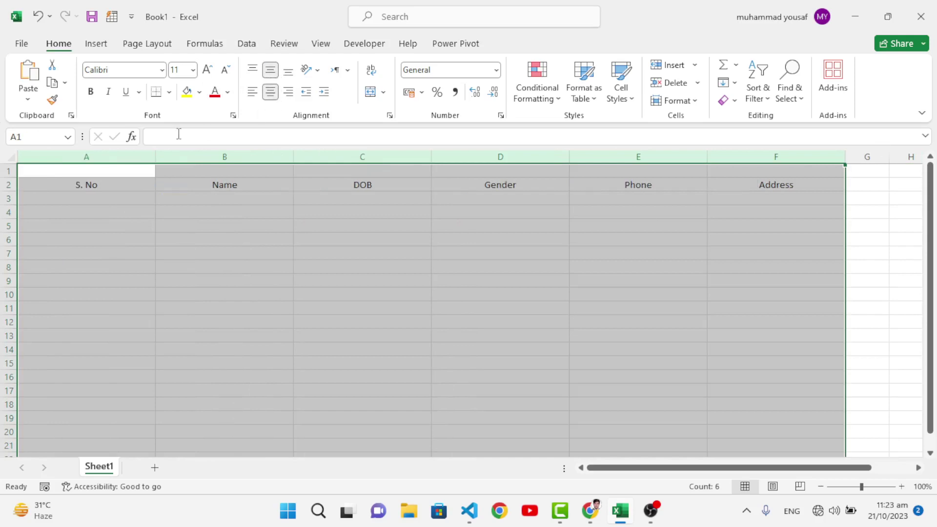
click(246, 189)
Make the A2:F2 header row bold in Arial Narrow.
click(109, 184)
mouse_move(109, 184)
mouse_down()
mouse_move(777, 193)
mouse_move(777, 185)
mouse_up()
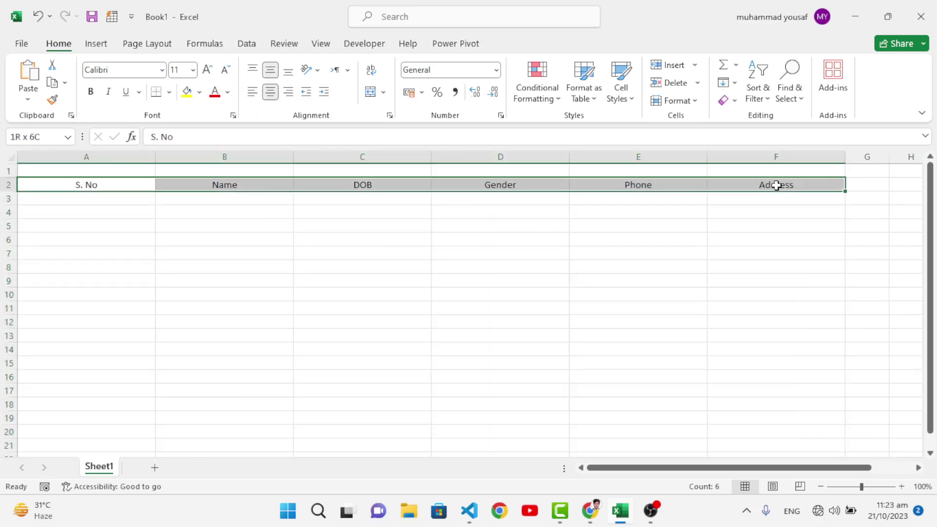
click(90, 92)
click(162, 70)
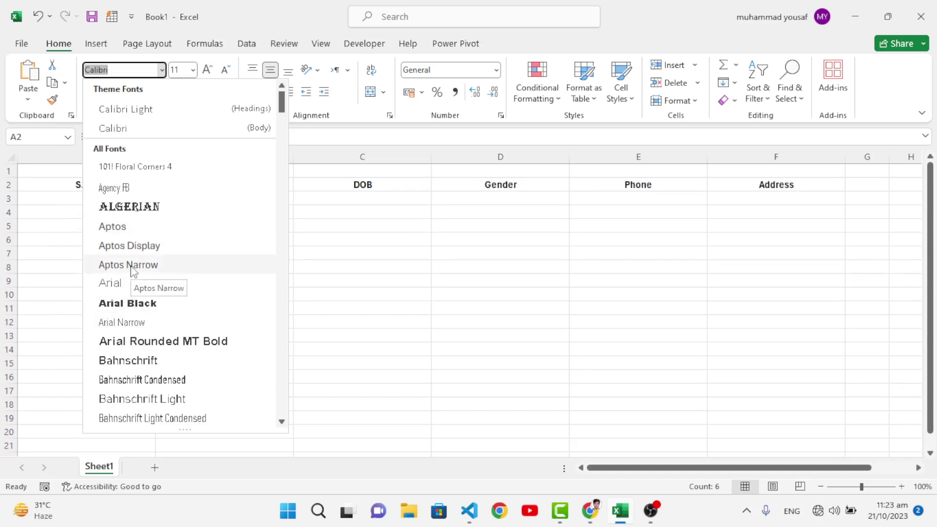
click(124, 322)
click(134, 205)
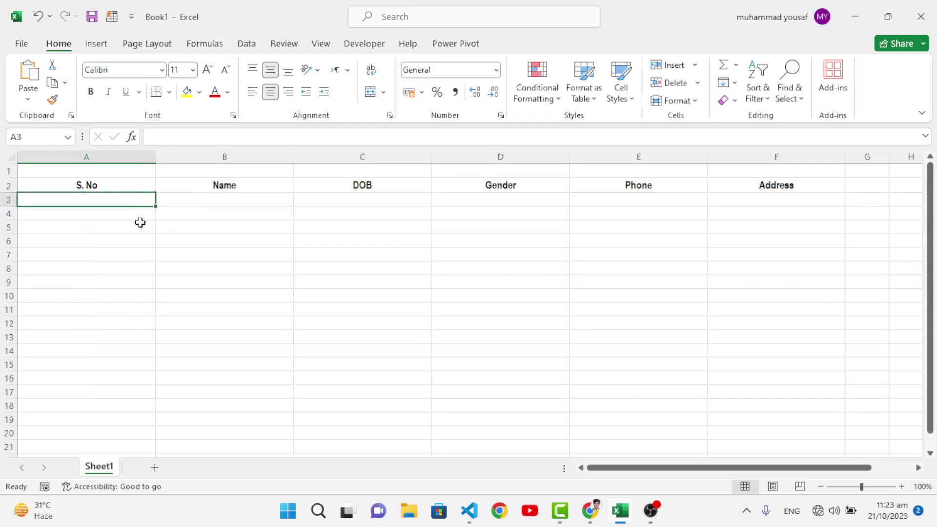
Merge and center A1:F1 and enter the title 'Employee Detail'.
mouse_move(119, 174)
mouse_down()
mouse_move(327, 188)
mouse_move(737, 169)
mouse_up()
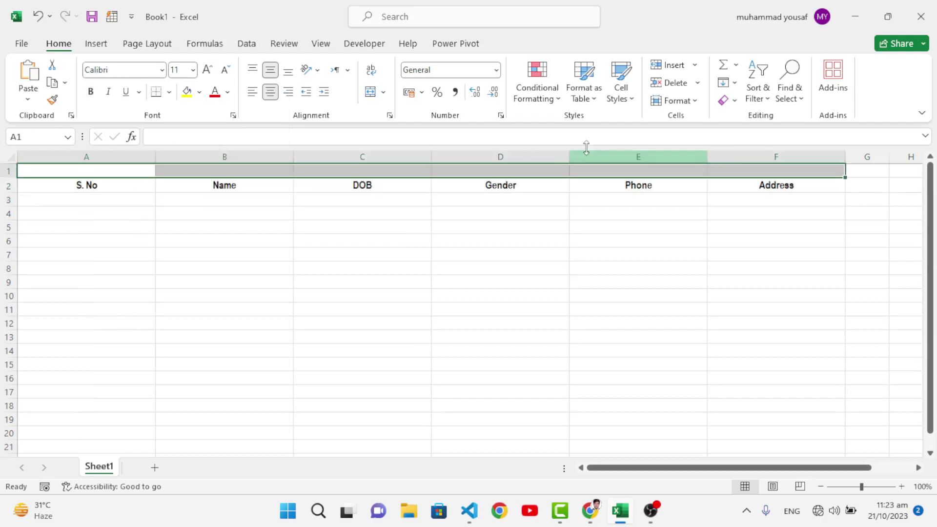
click(371, 92)
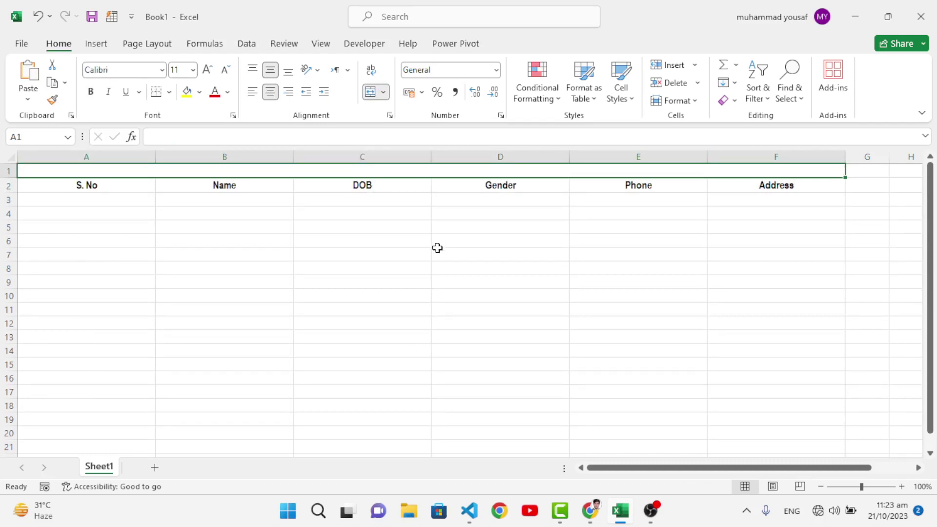
text(Employee D)
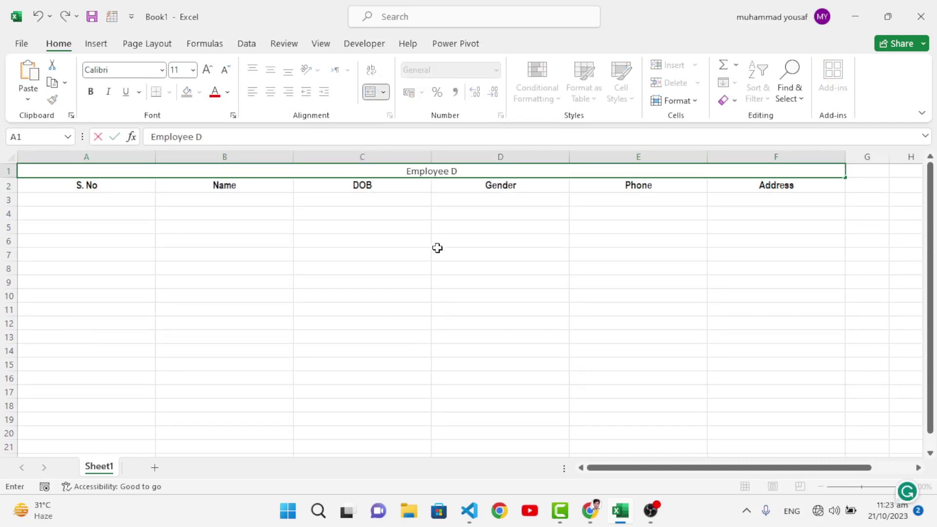
text(etail)
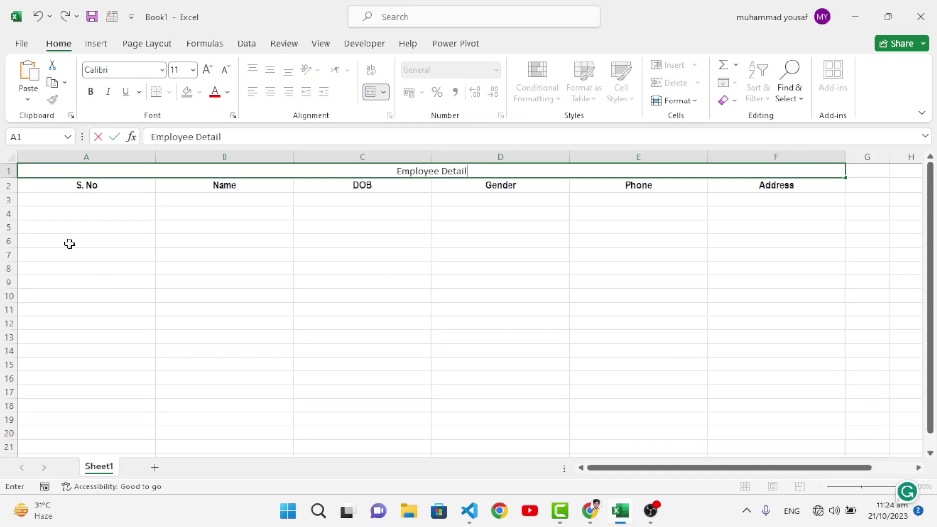
click(48, 209)
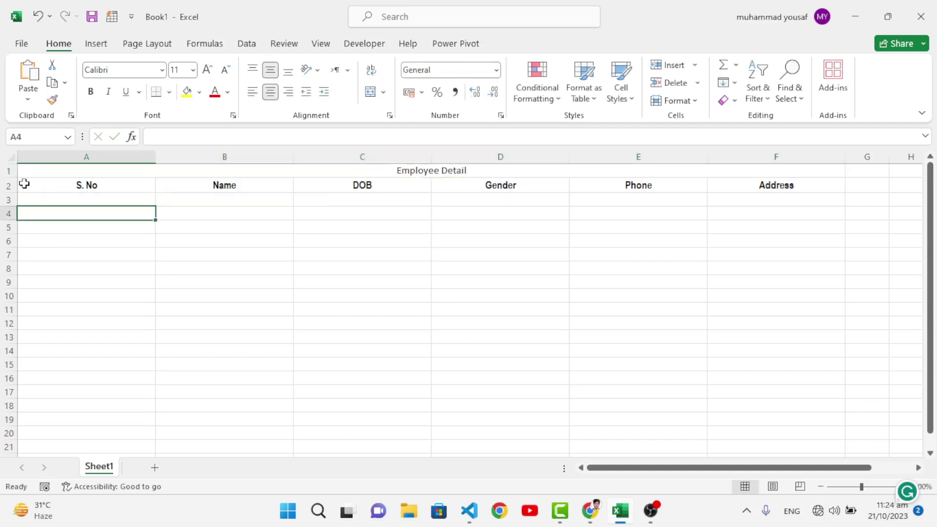
Enlarge the title to 28 pt, make it bold, and heighten row 1.
drag(16, 178, 16, 188)
click(390, 179)
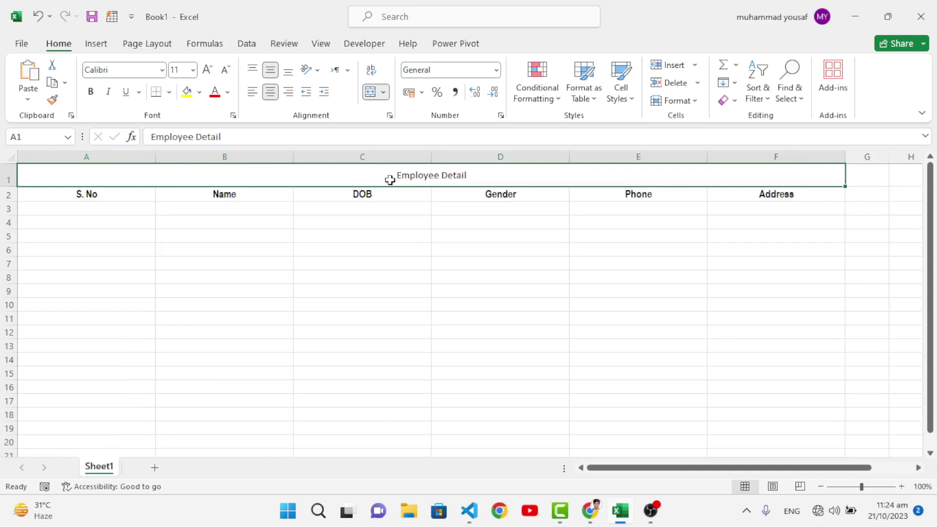
click(208, 71)
click(208, 70)
click(208, 71)
click(208, 71)
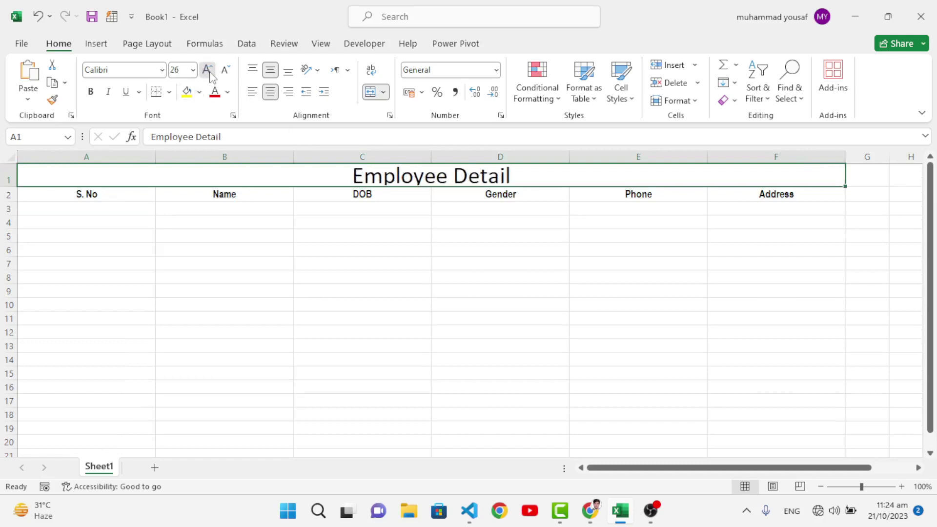
key(ctrl+b)
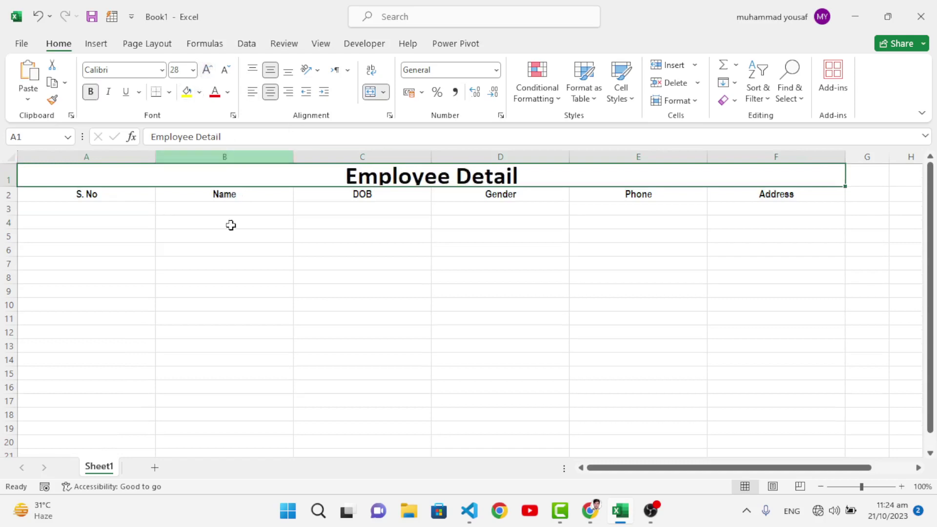
drag(13, 184, 17, 201)
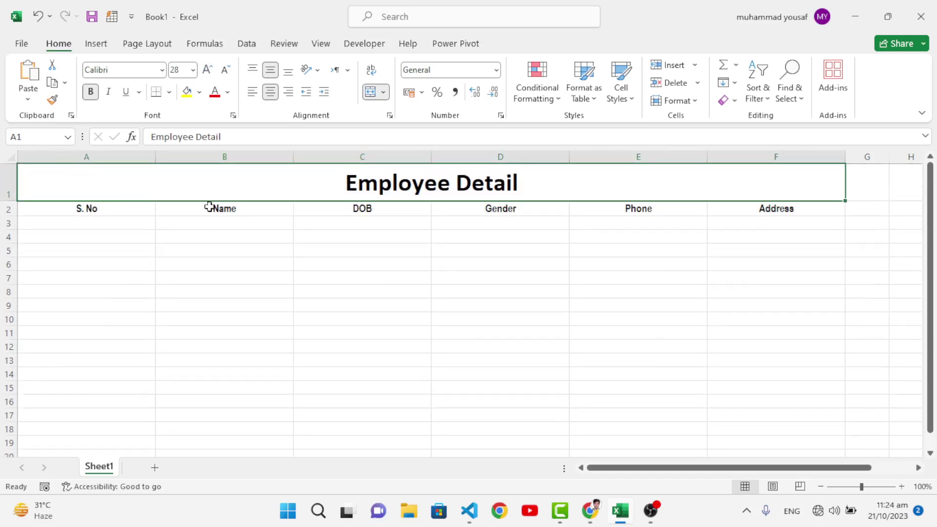
Give the Employee Detail title a blue fill and yellow text.
click(198, 92)
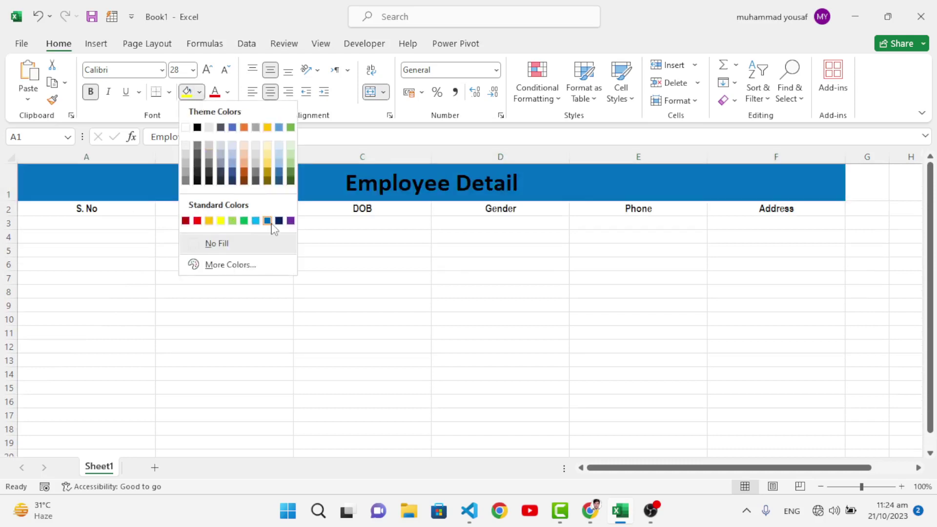
click(268, 222)
click(226, 92)
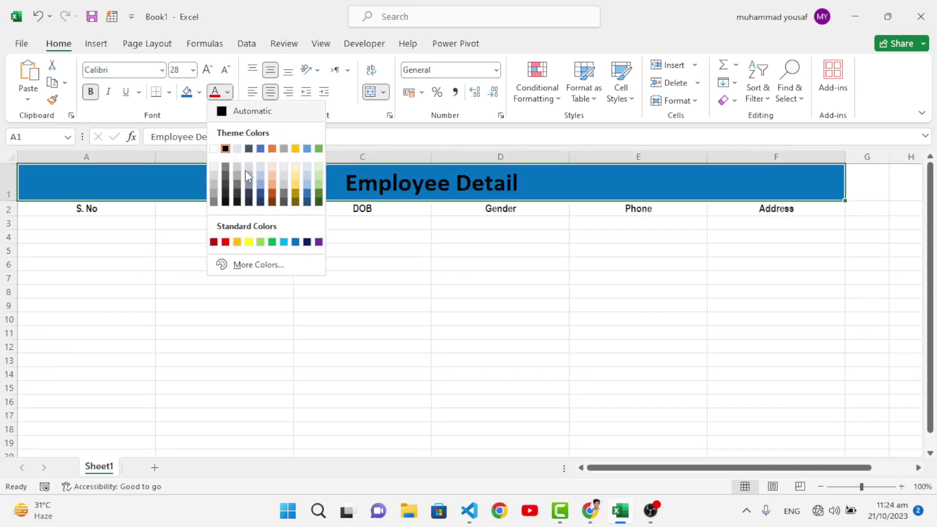
click(248, 242)
Fill the header row from S. No to Address with light gold.
drag(117, 210, 769, 209)
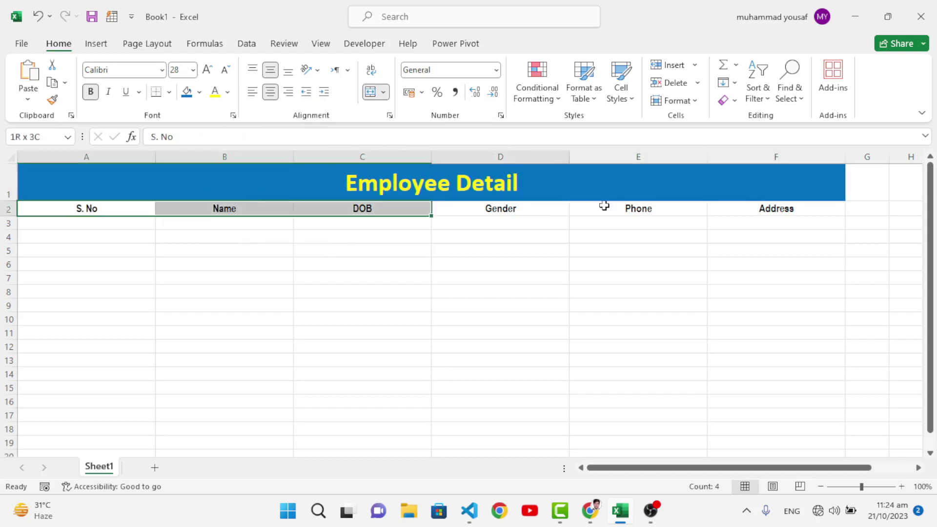
click(199, 93)
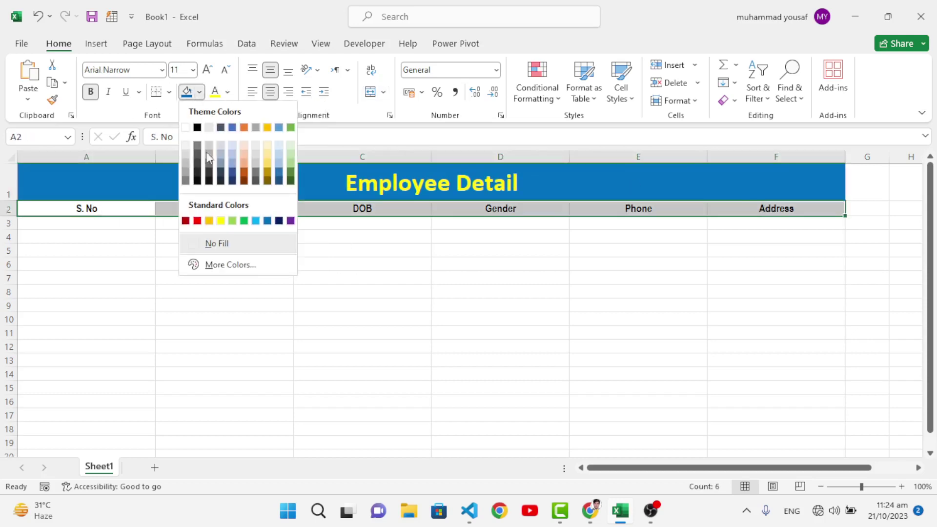
click(267, 160)
click(139, 249)
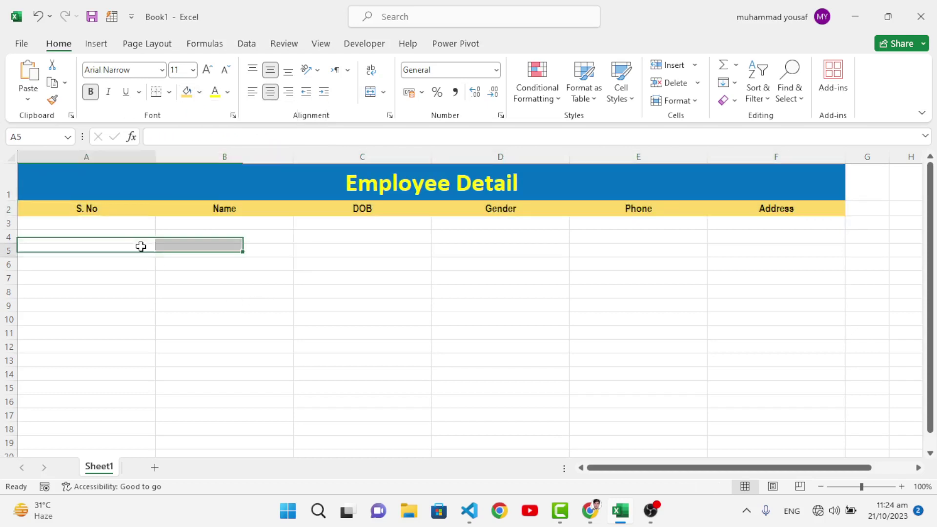
Apply All Borders to the table range A2:F24.
click(71, 207)
mouse_move(97, 221)
mouse_down()
mouse_move(747, 345)
mouse_move(757, 356)
mouse_up()
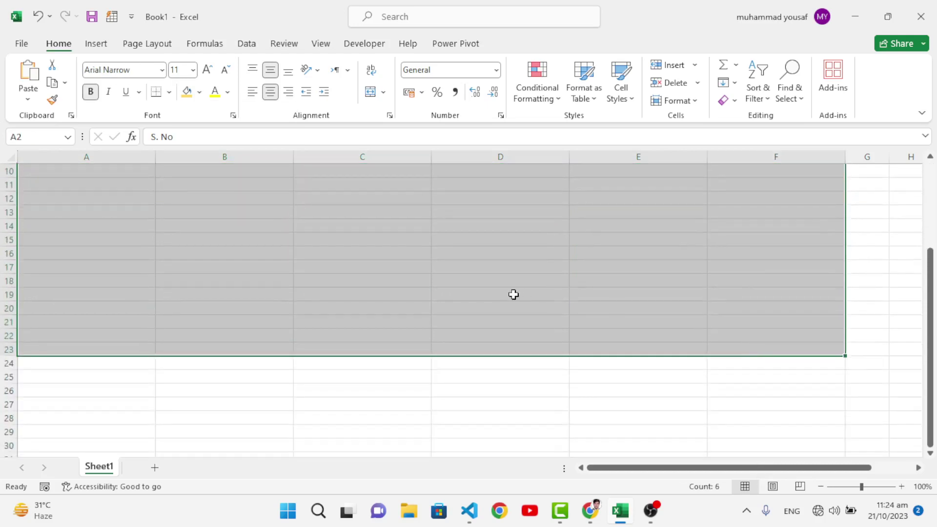
scroll(512, 294, up, 3)
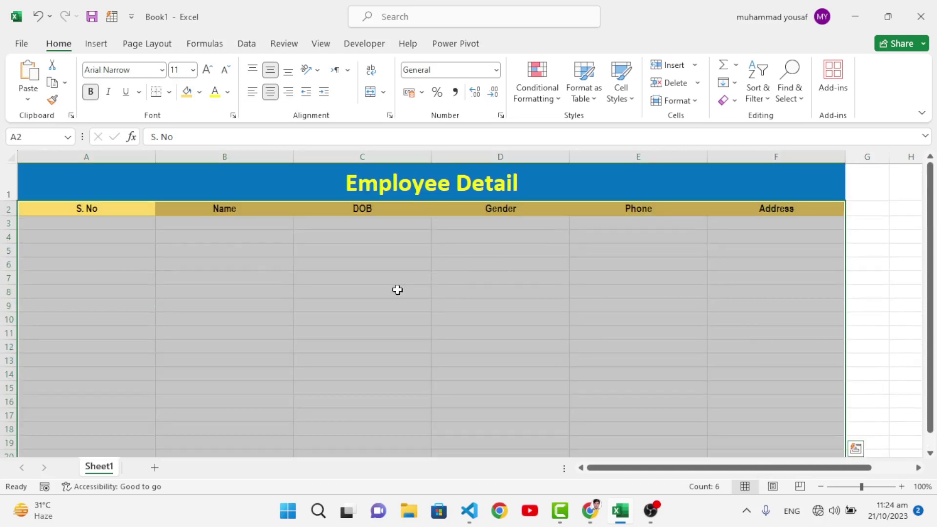
click(168, 101)
click(185, 233)
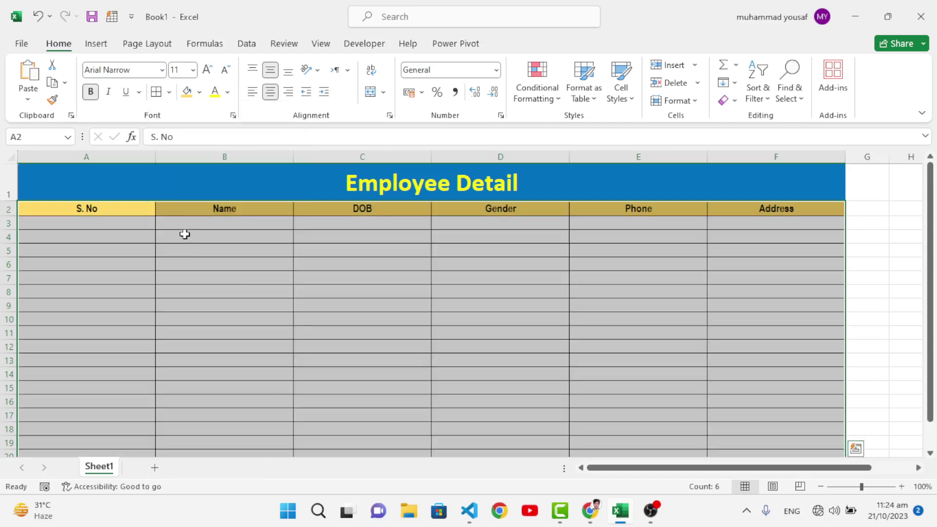
click(307, 276)
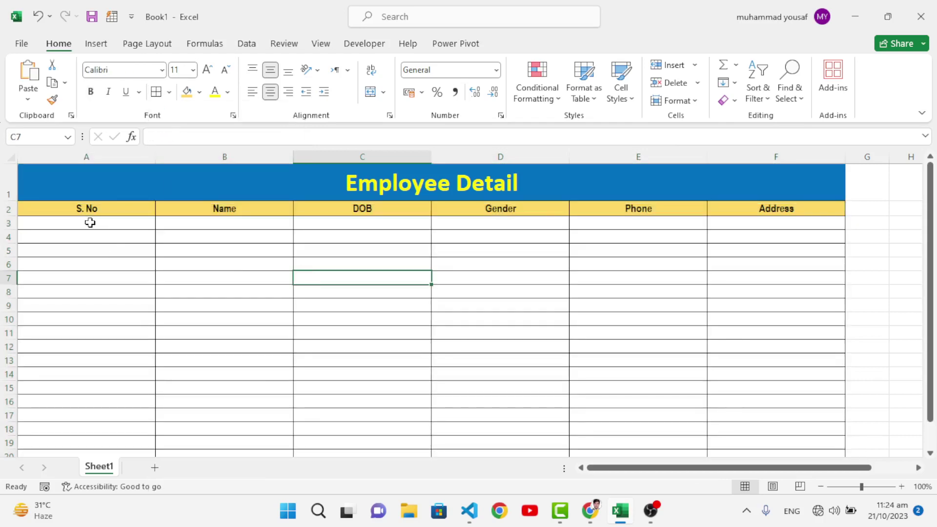
click(89, 222)
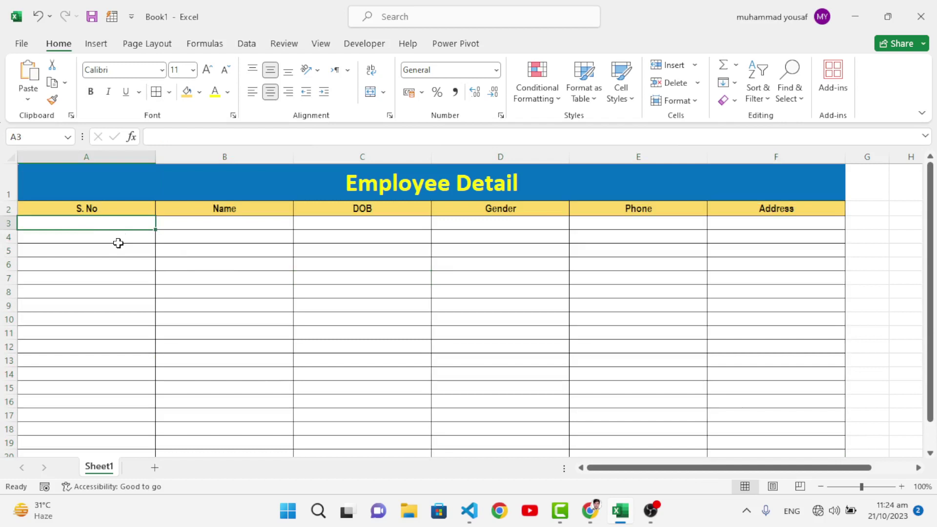
text(1)
Fill serial numbers 1 to 21 down column A, then narrow column A.
key(Return)
text(2)
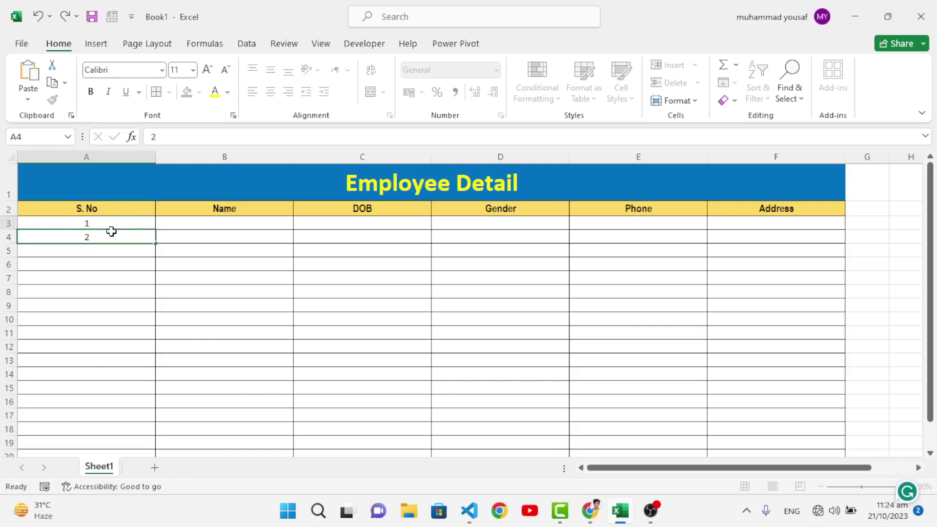
mouse_move(111, 221)
mouse_down()
mouse_move(156, 461)
mouse_move(158, 450)
mouse_up()
scroll(187, 347, up, 2)
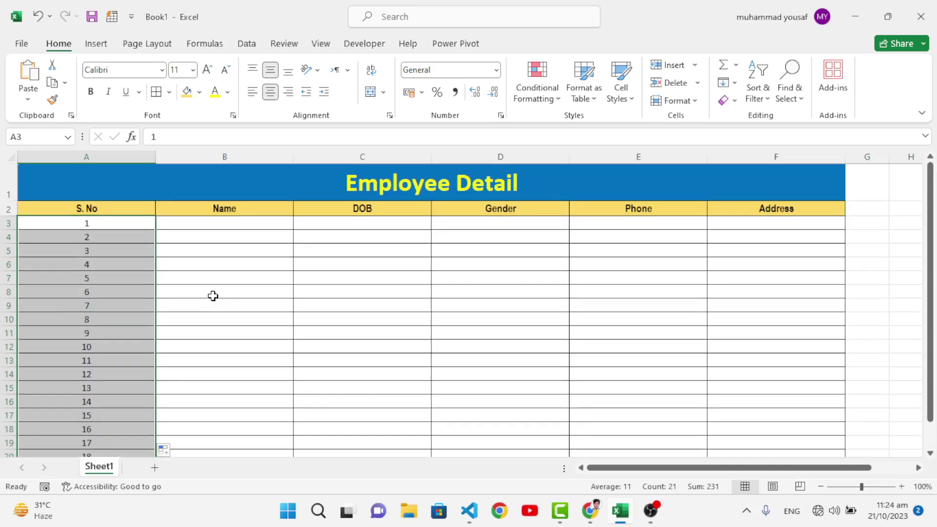
click(212, 296)
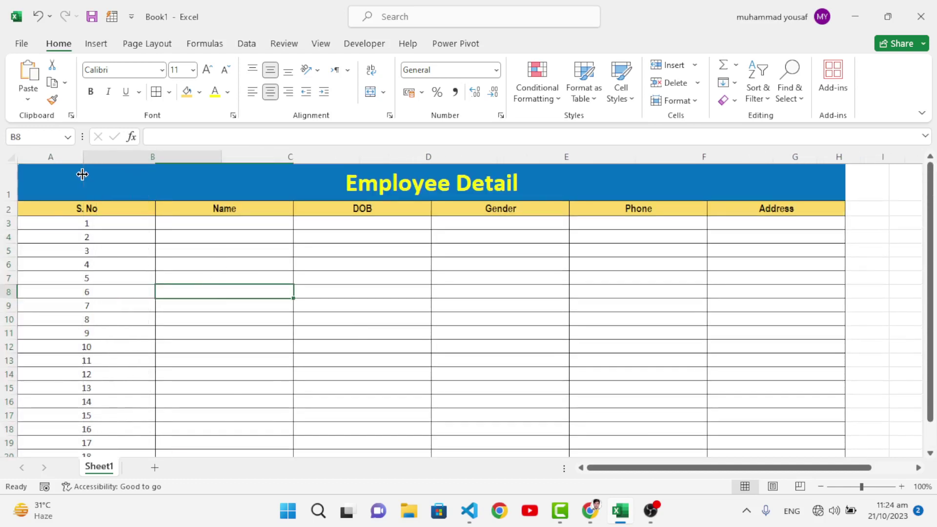
drag(154, 161, 84, 173)
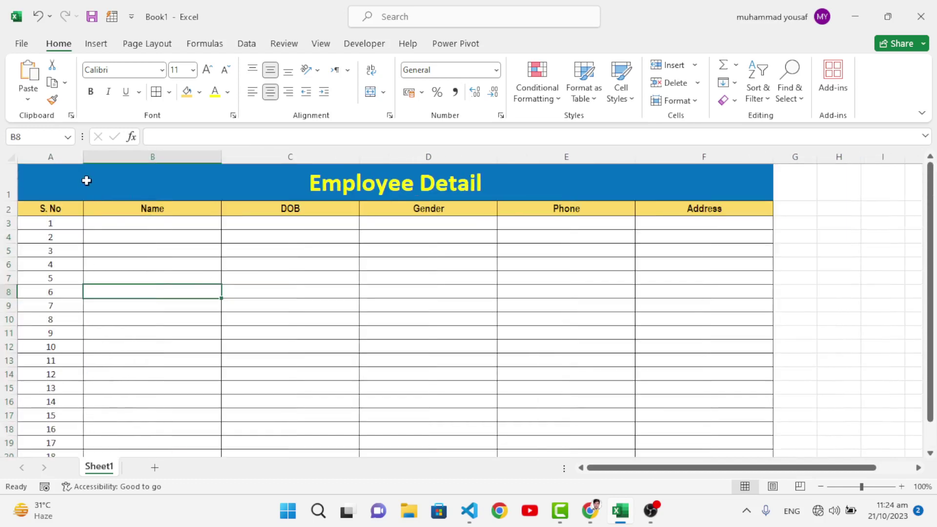
click(184, 225)
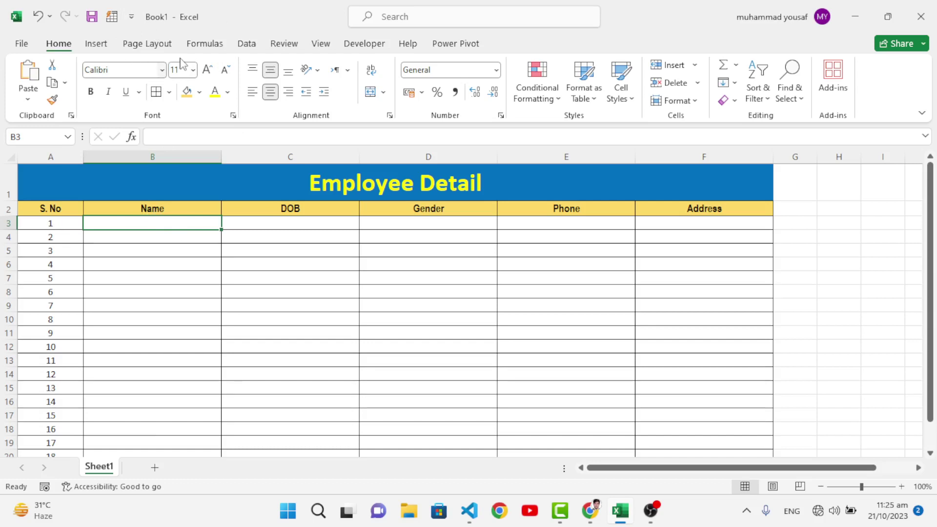
Open Excel Options from File > More and go to the Quick Access Toolbar page.
click(21, 44)
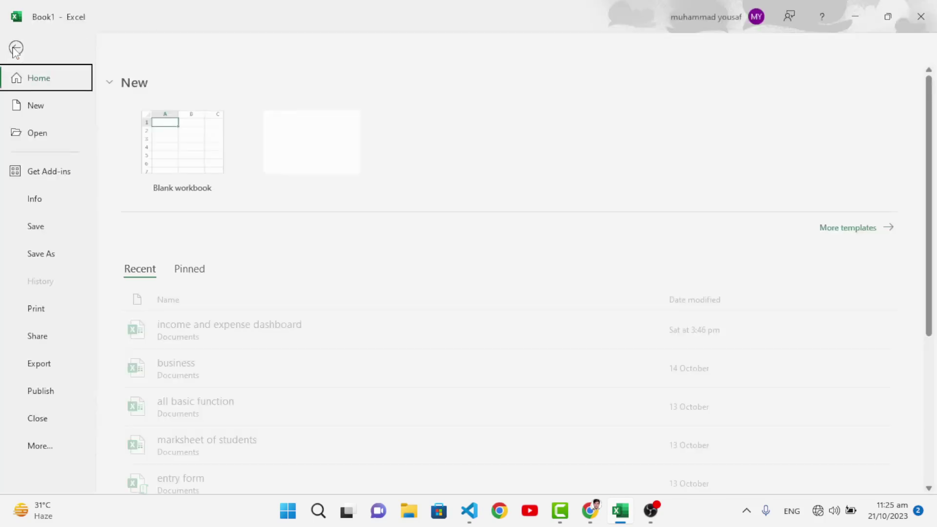
click(33, 454)
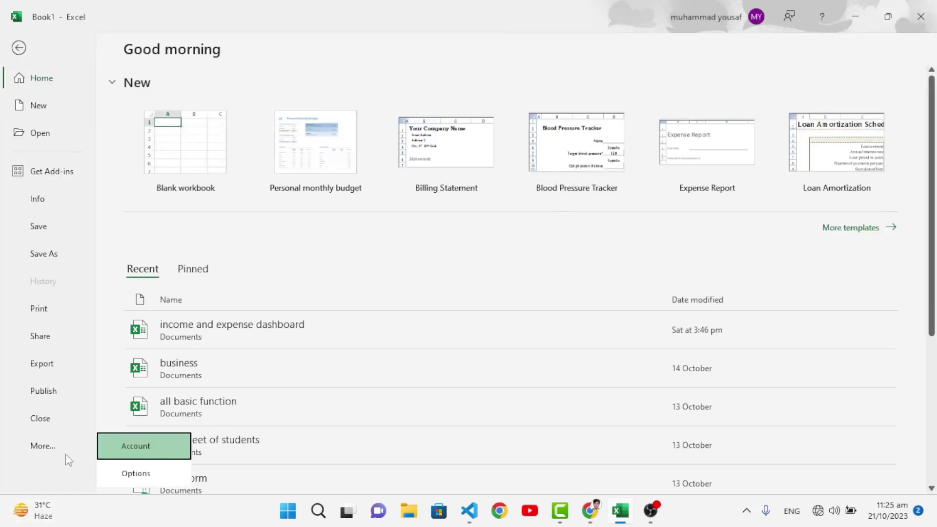
click(153, 473)
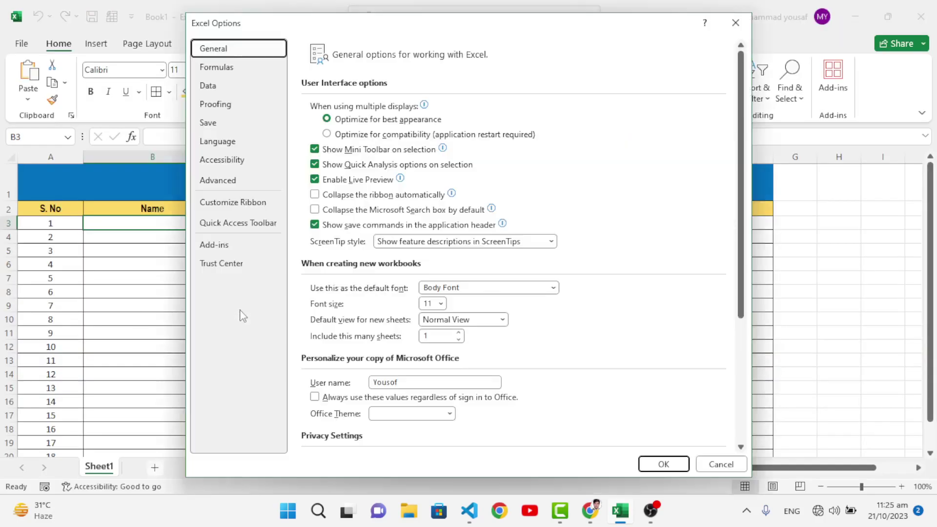
click(235, 207)
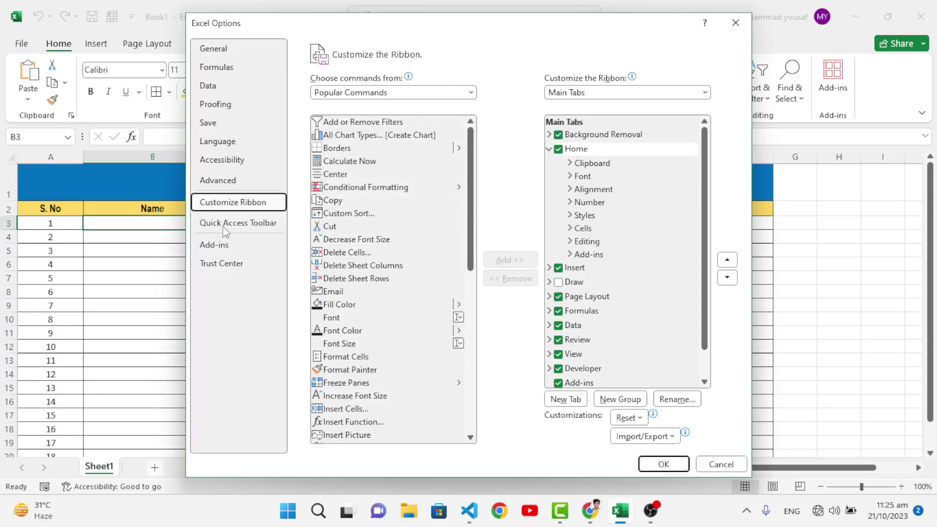
click(226, 226)
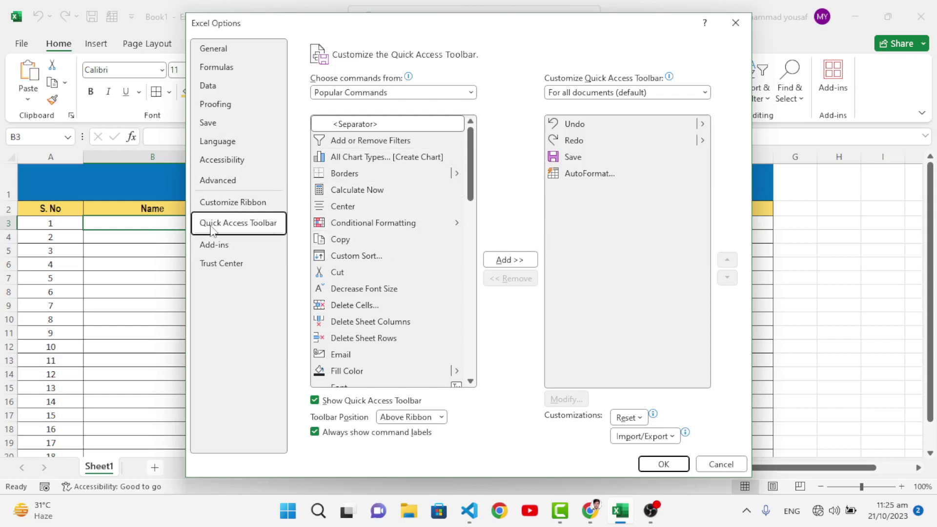
Set the command source list to All Commands.
click(470, 94)
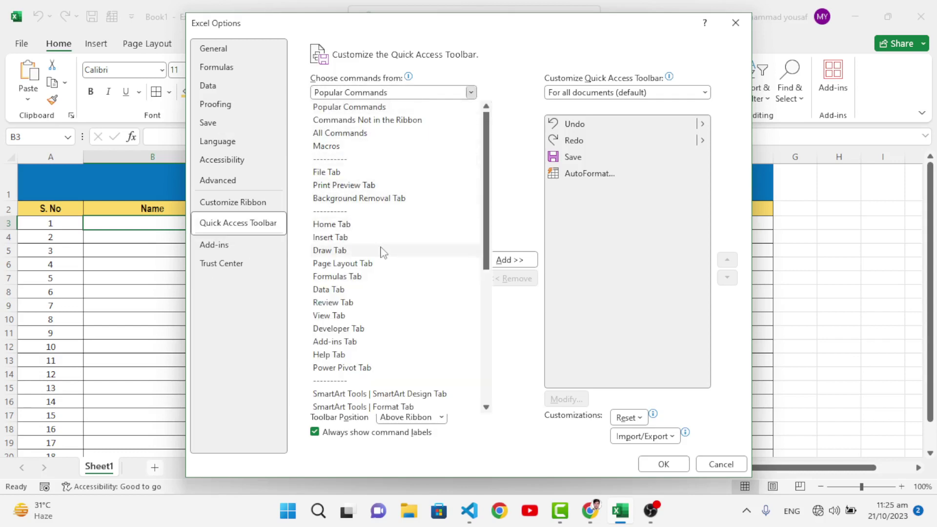
key(Escape)
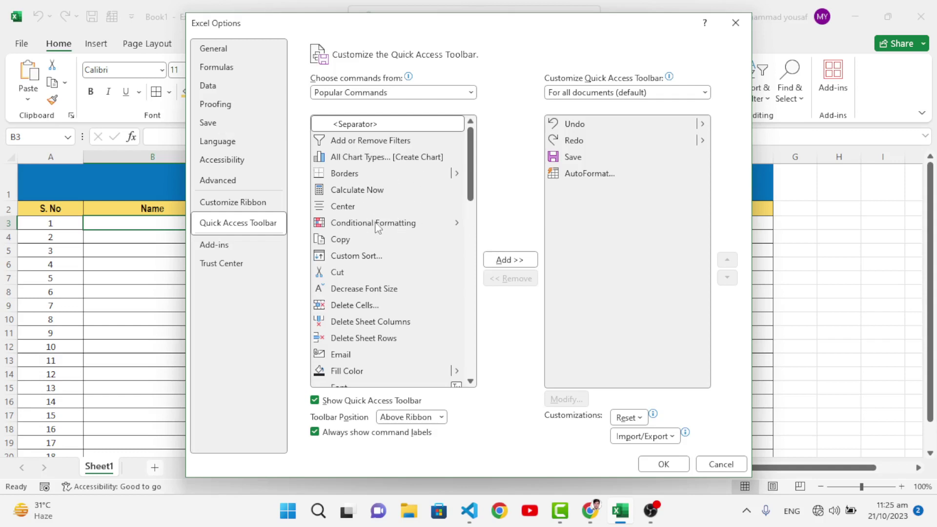
click(474, 92)
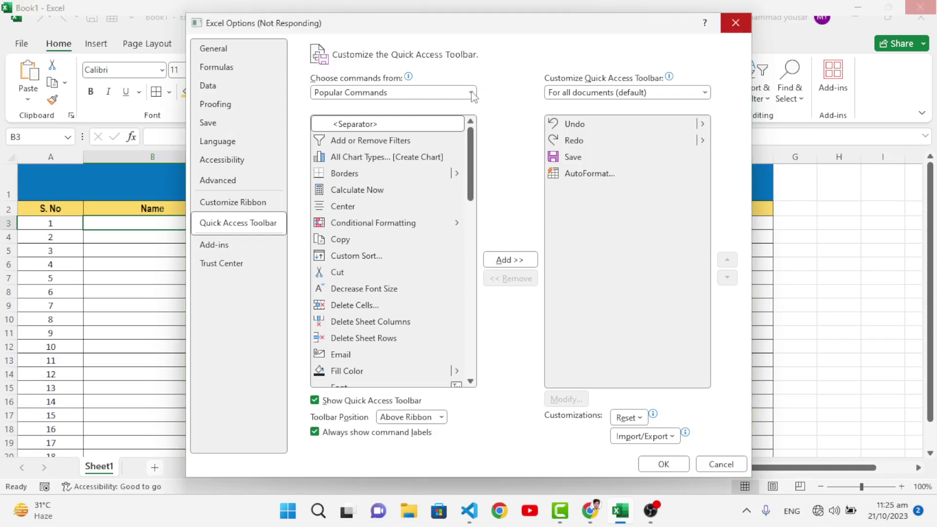
key(Down)
key(Return)
click(472, 96)
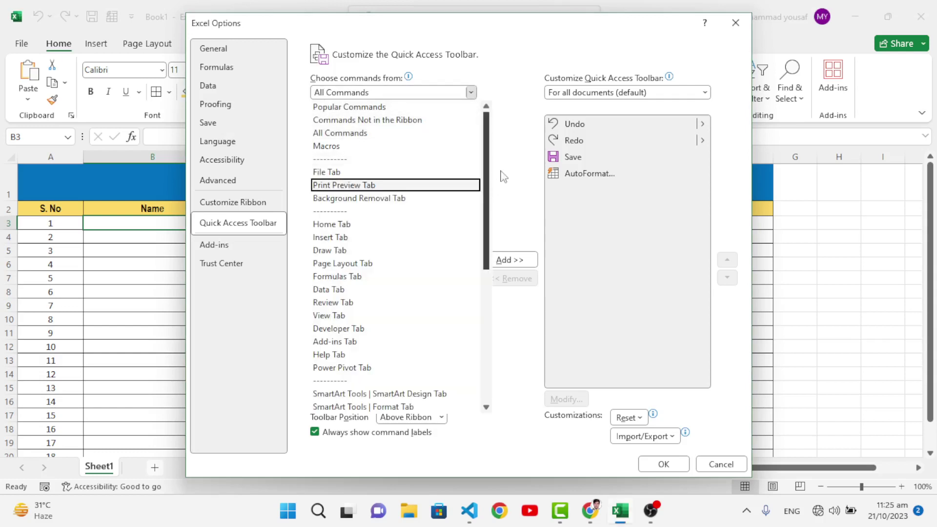
click(520, 165)
scroll(463, 189, down, 5)
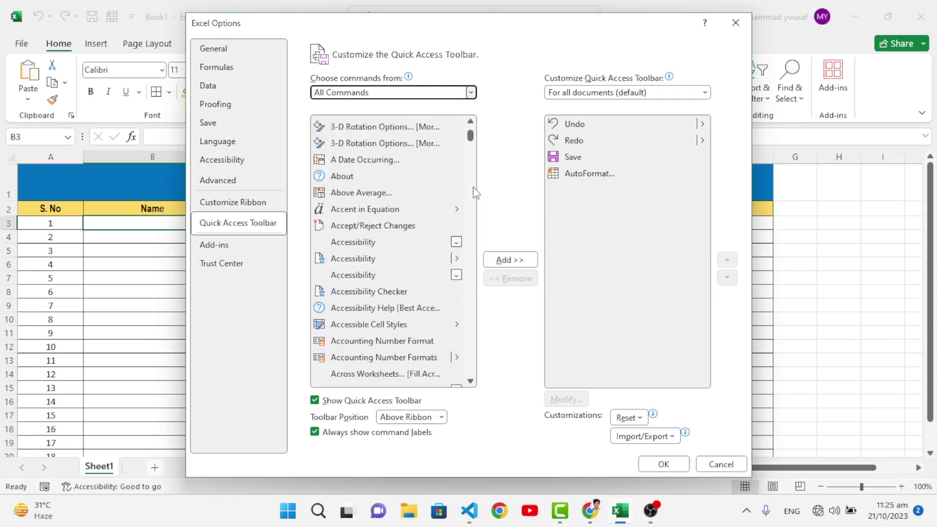
scroll(467, 190, down, 10)
scroll(472, 193, down, 15)
scroll(473, 192, down, 10)
scroll(474, 199, down, 10)
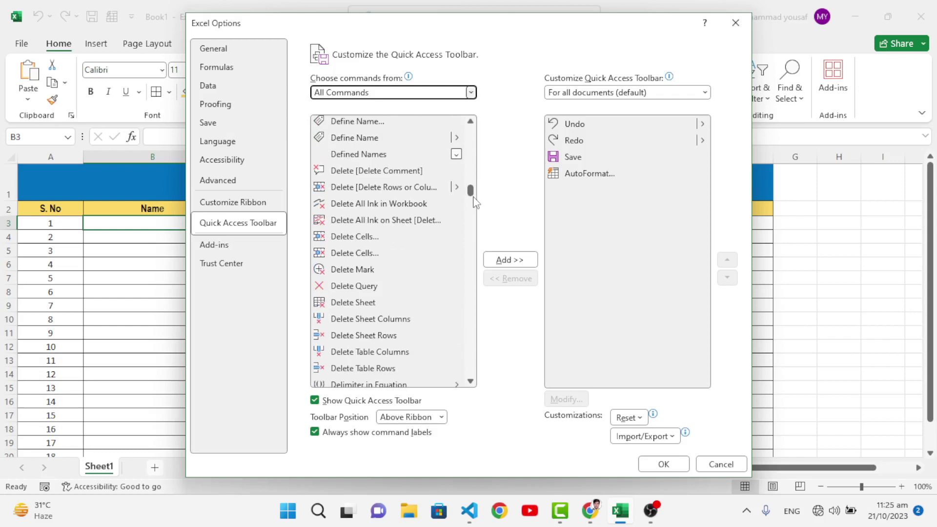
scroll(474, 199, down, 10)
scroll(473, 213, down, 10)
scroll(470, 223, down, 10)
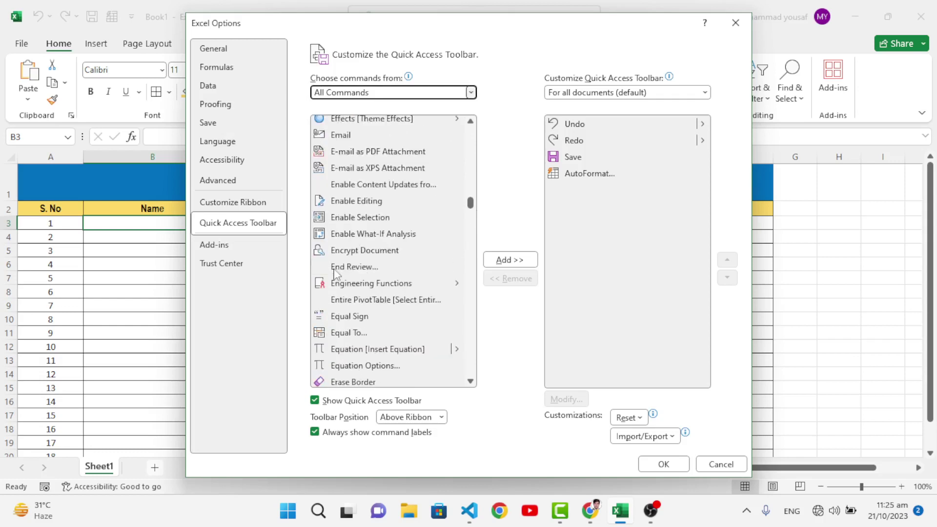
scroll(334, 269, down, 2)
scroll(329, 271, down, 5)
scroll(327, 271, down, 3)
scroll(366, 246, down, 3)
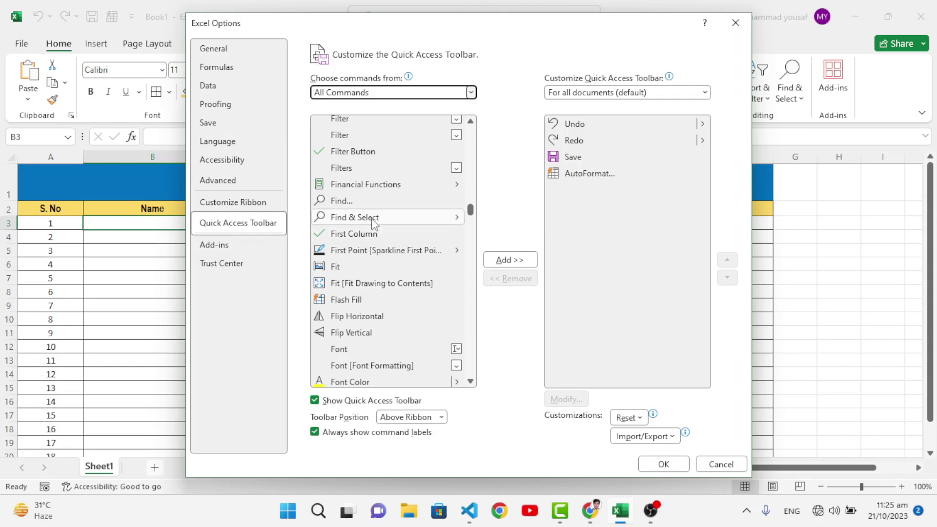
scroll(373, 223, down, 1)
scroll(372, 223, down, 1)
scroll(372, 224, down, 1)
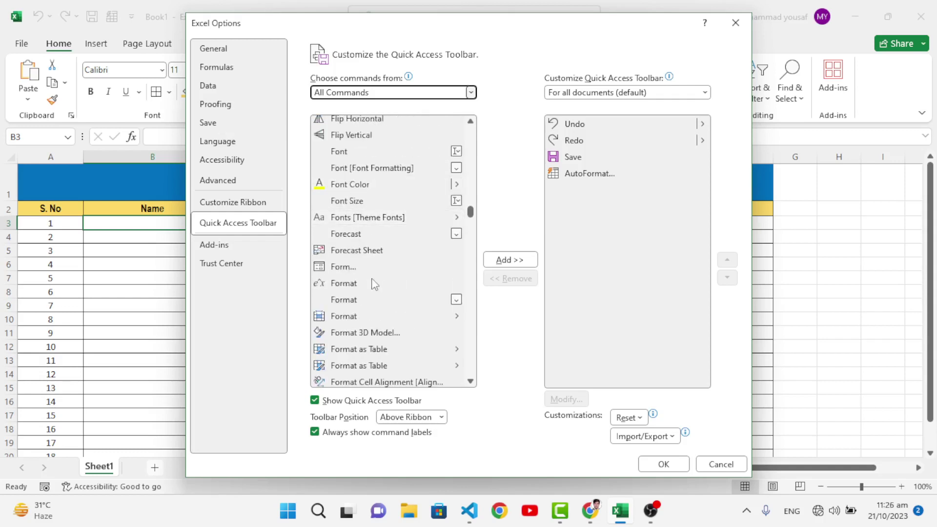
Add the Form command to the Quick Access Toolbar and confirm with OK.
click(369, 270)
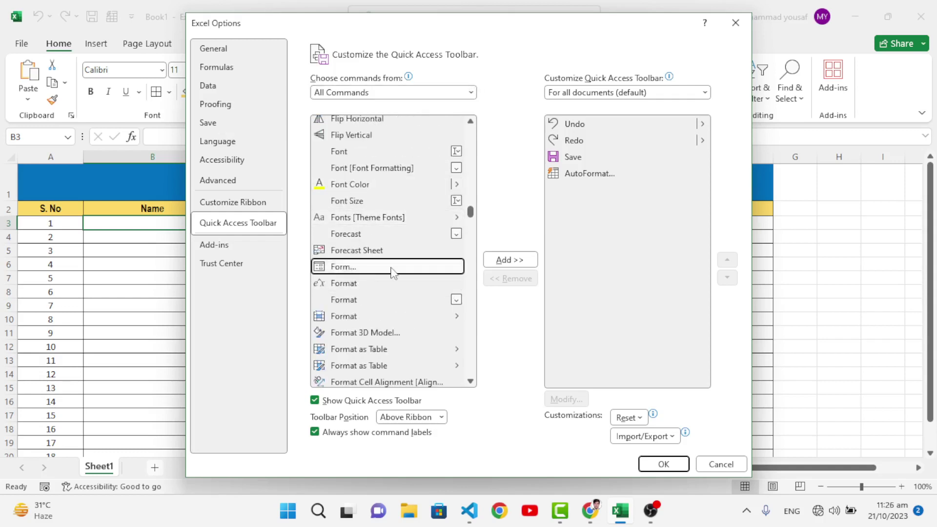
click(510, 260)
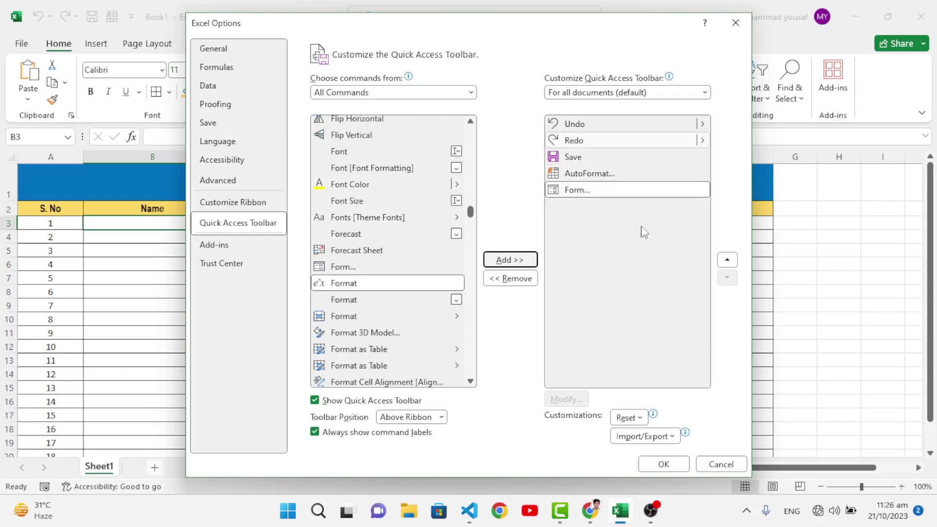
click(662, 465)
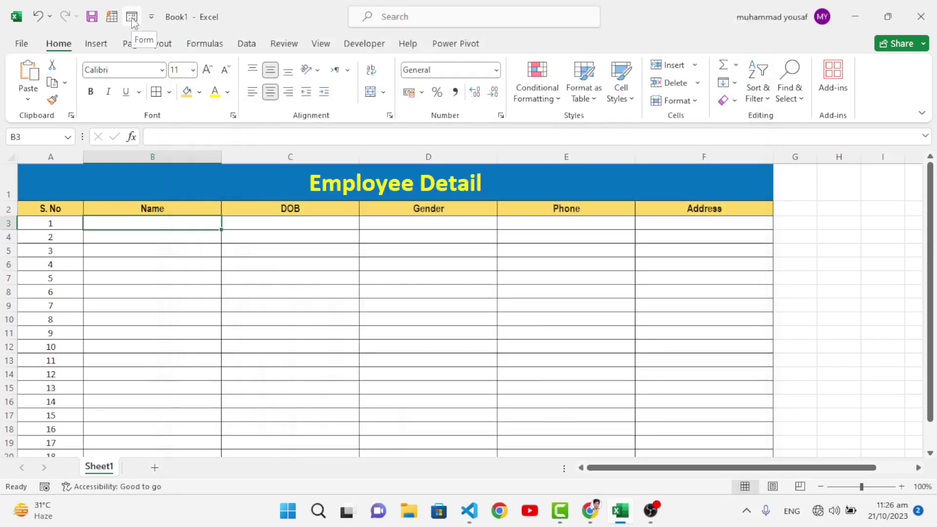
Select headers B2:F2 and launch the data form, accepting the first row as field labels.
click(183, 211)
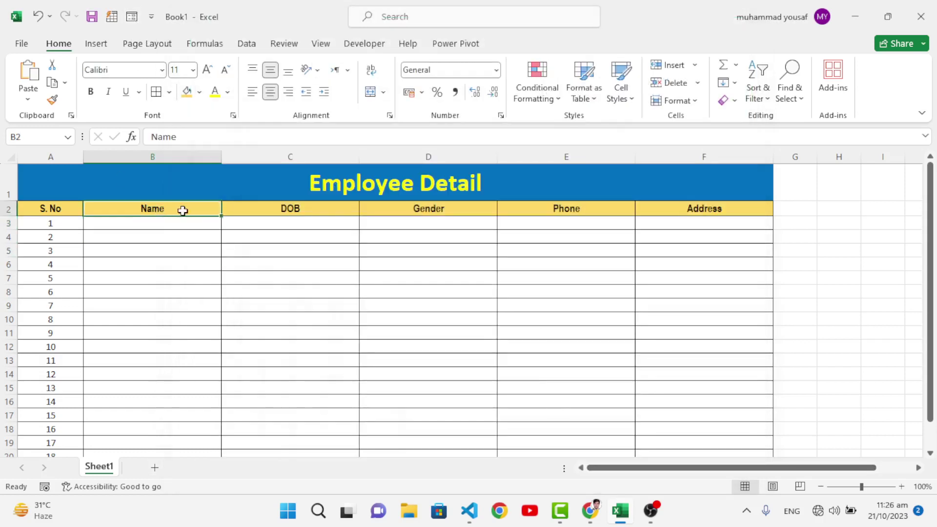
drag(184, 210, 669, 208)
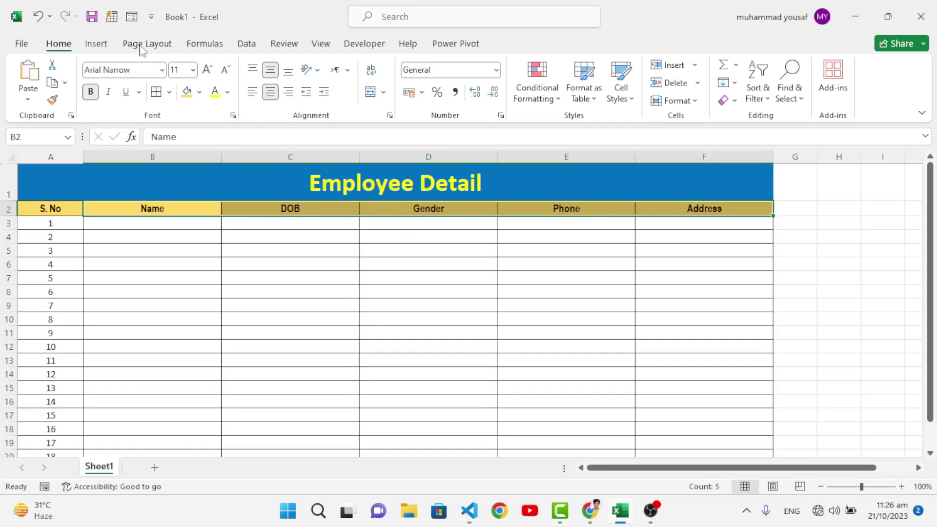
click(133, 17)
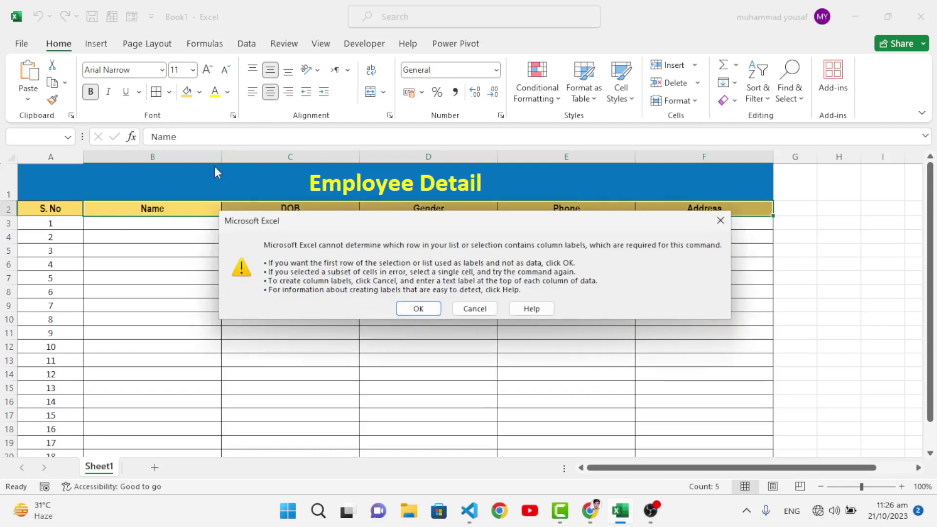
click(418, 310)
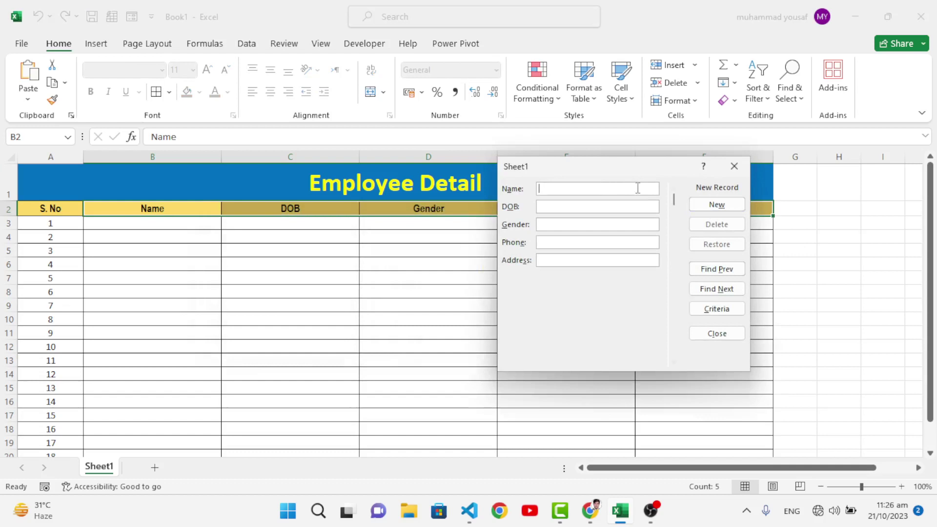
mouse_move(589, 168)
mouse_down()
mouse_move(498, 185)
mouse_move(570, 204)
mouse_move(510, 250)
mouse_up()
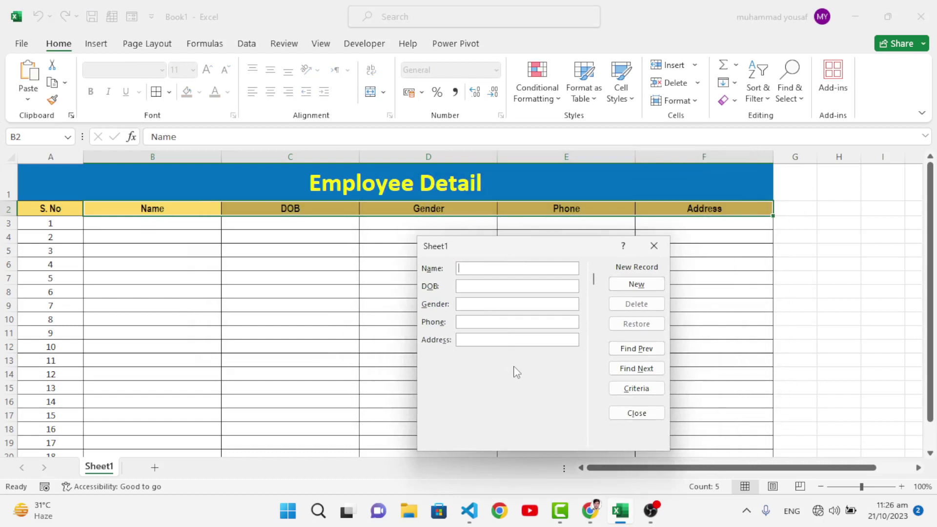
text(Yousaf)
key(Return)
click(635, 350)
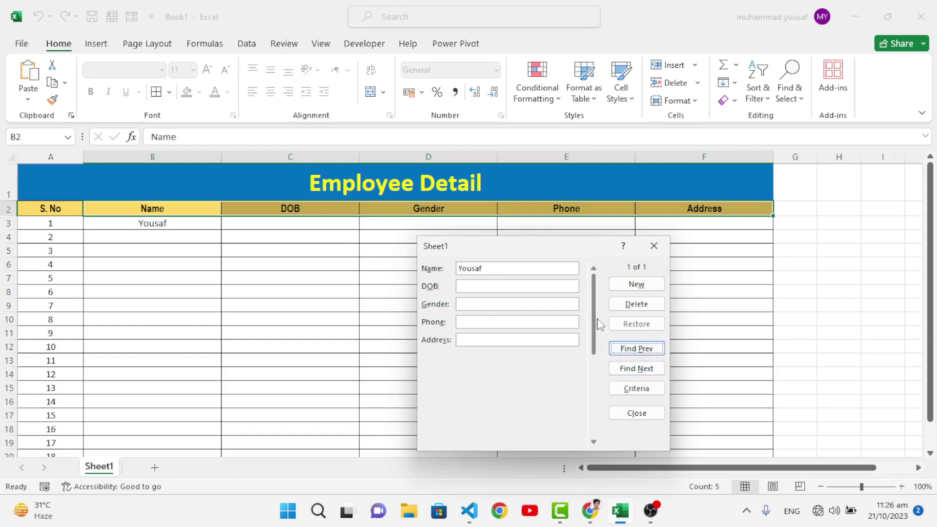
click(643, 311)
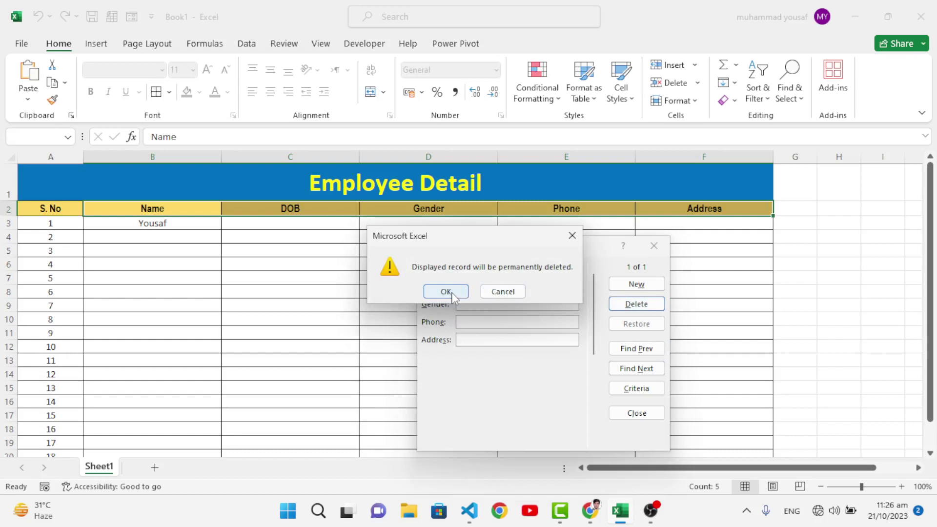
click(448, 291)
click(489, 269)
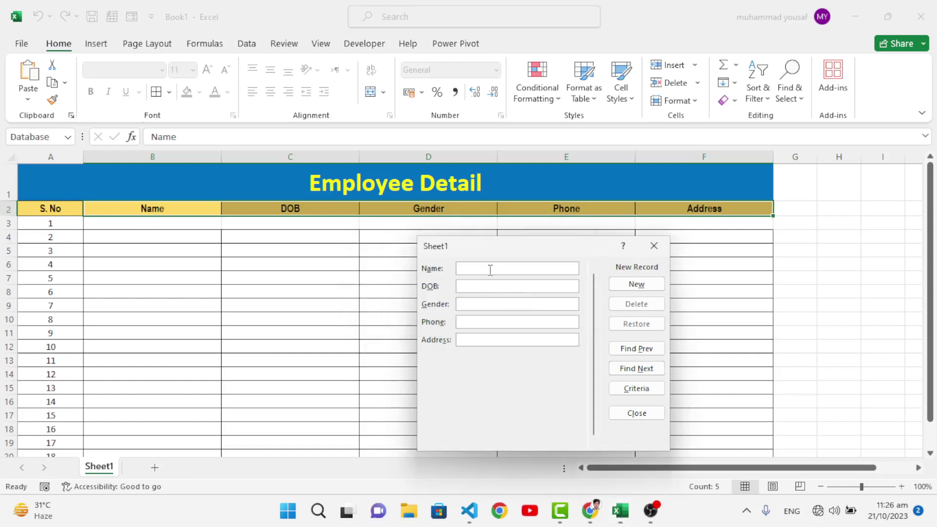
text(You)
text(Male)
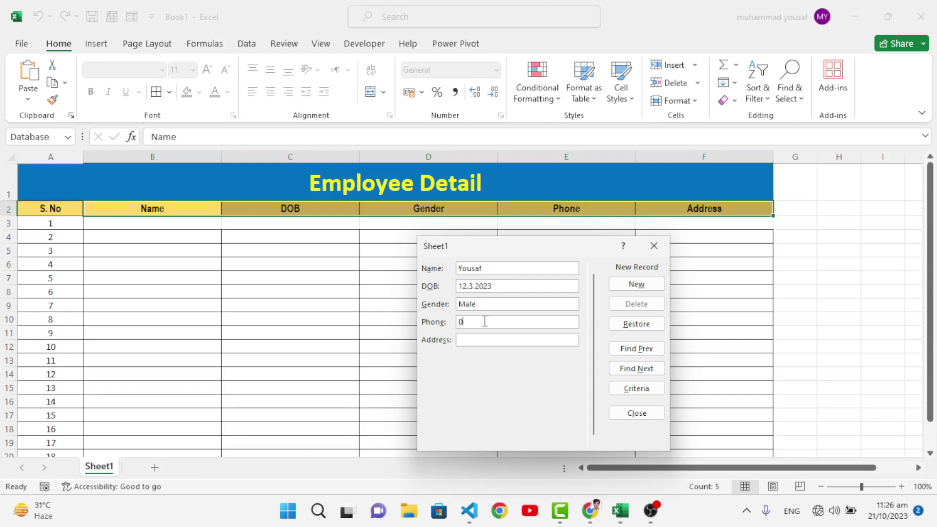
text(72883982)
text(d me)
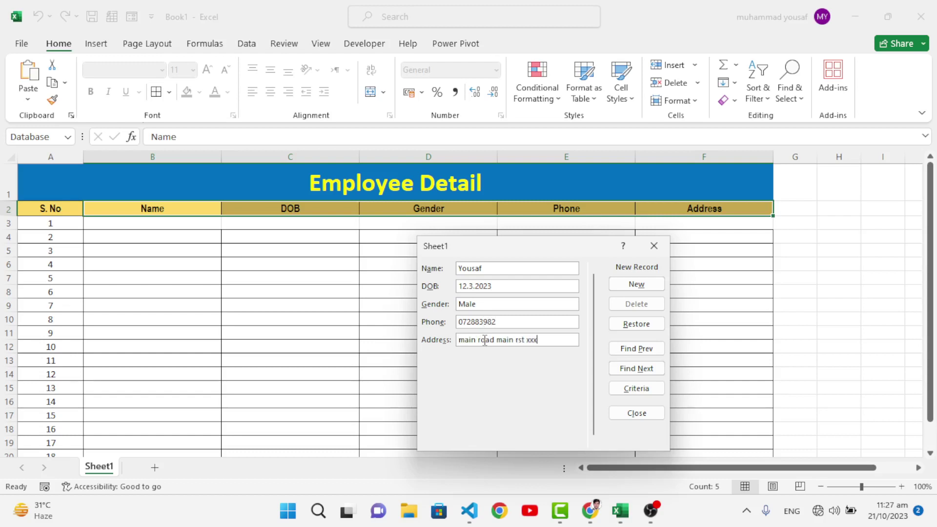
Submit the completed Yousaf record (DOB 12.3.2023, Male) to the table with New.
click(643, 287)
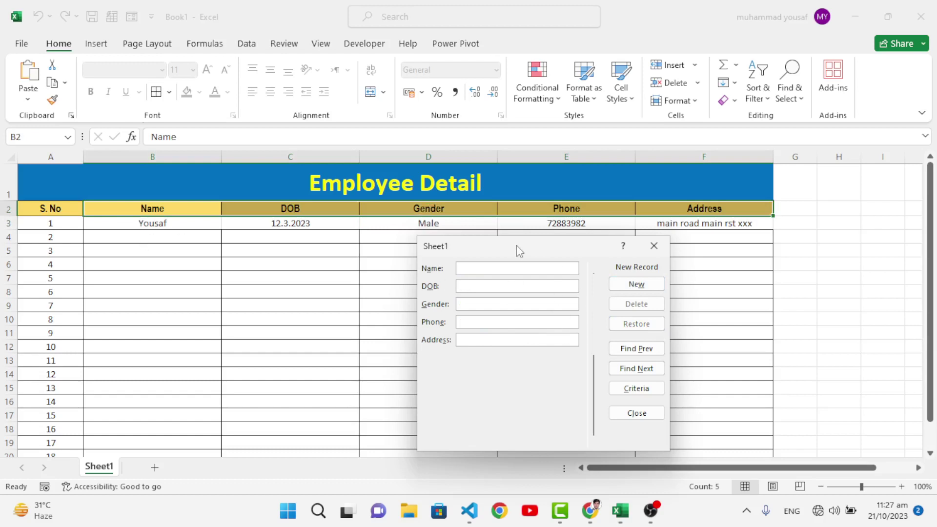
Submit the arfi record (DOB 2.3.23, phone 8983993) and move the data form lower.
drag(517, 247, 520, 256)
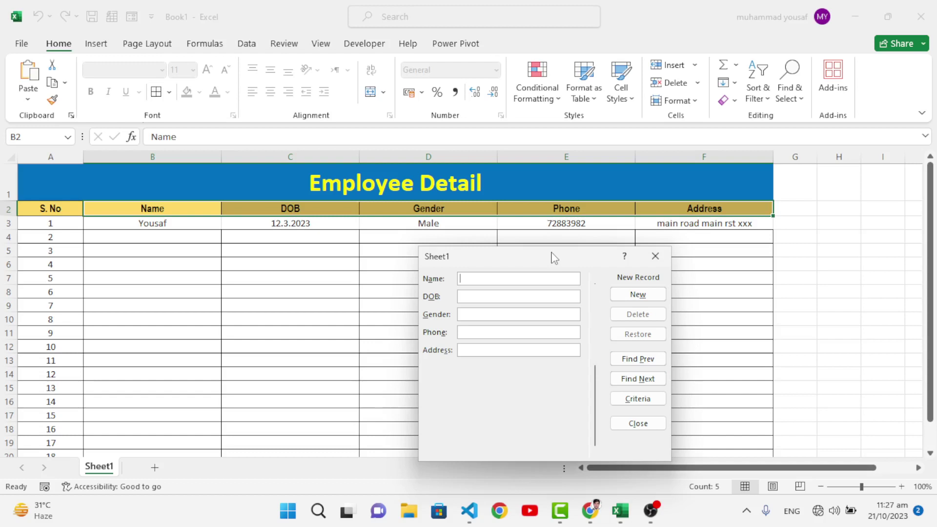
text(arfi)
text(23)
text(83993)
key(Tab)
text(main xxxxxx)
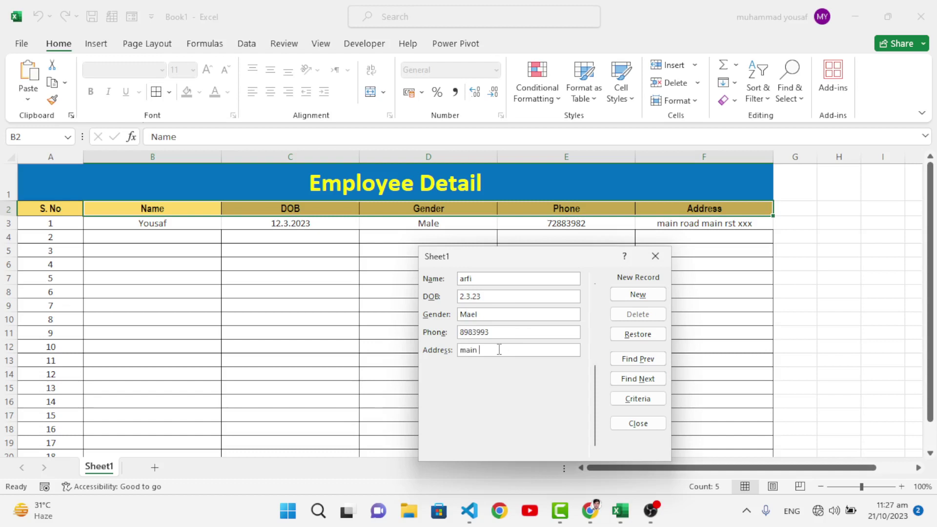
click(645, 298)
drag(584, 262, 569, 290)
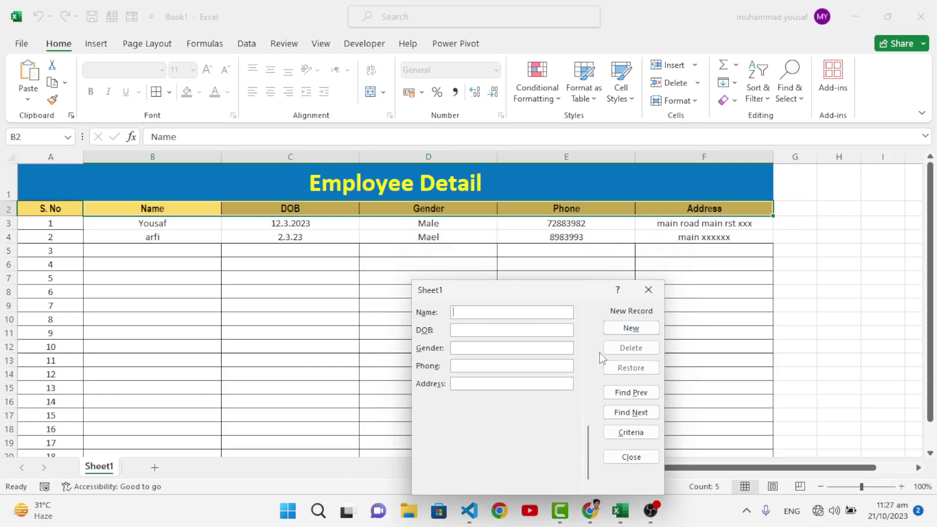
Step back to Yousaf's record, delete it permanently, and close the data form, leaving arfi in row 3.
drag(473, 292, 482, 251)
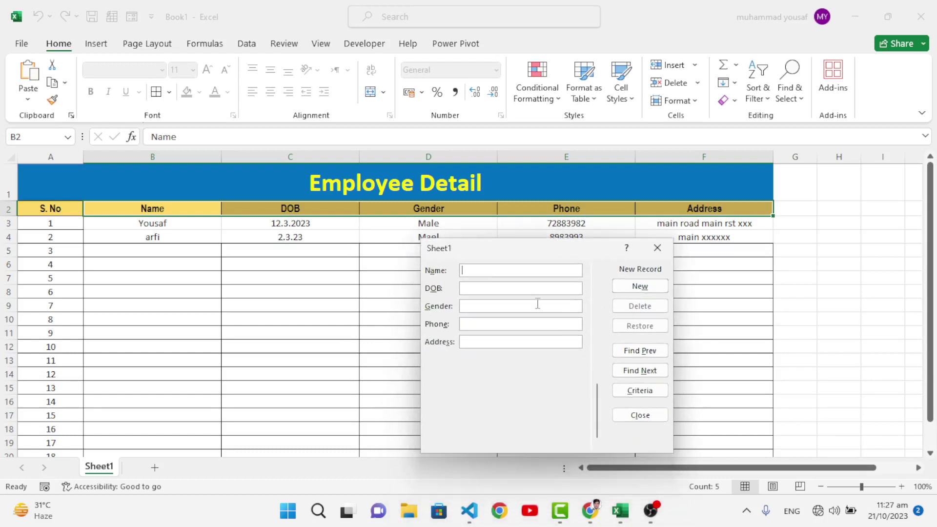
click(624, 354)
click(625, 355)
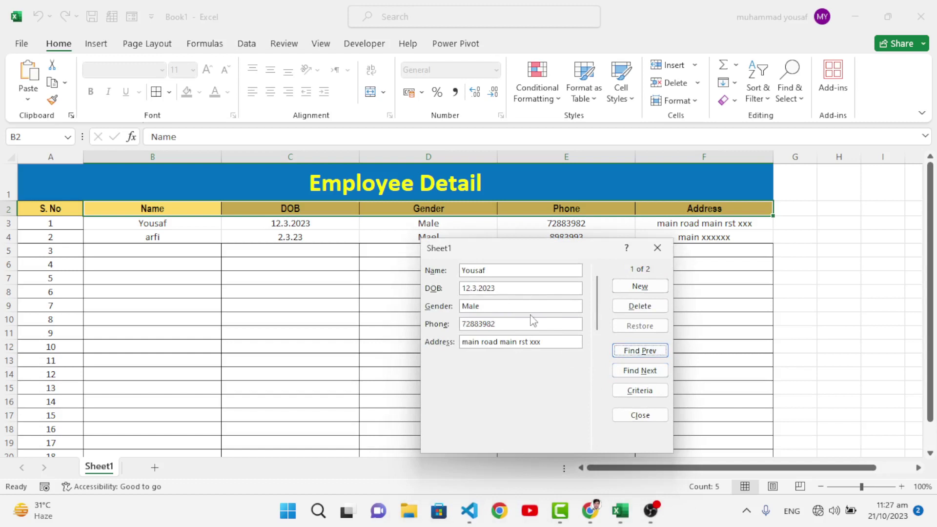
click(631, 311)
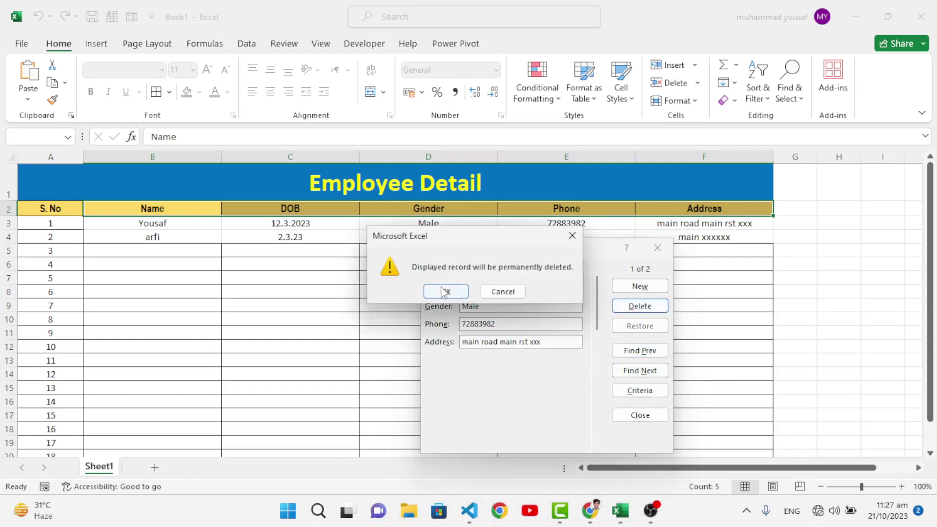
click(444, 290)
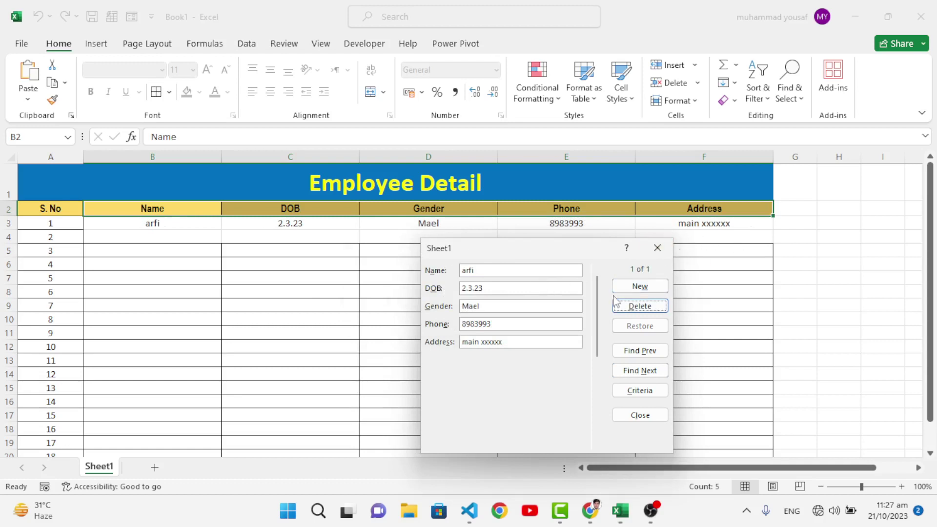
click(646, 418)
click(348, 264)
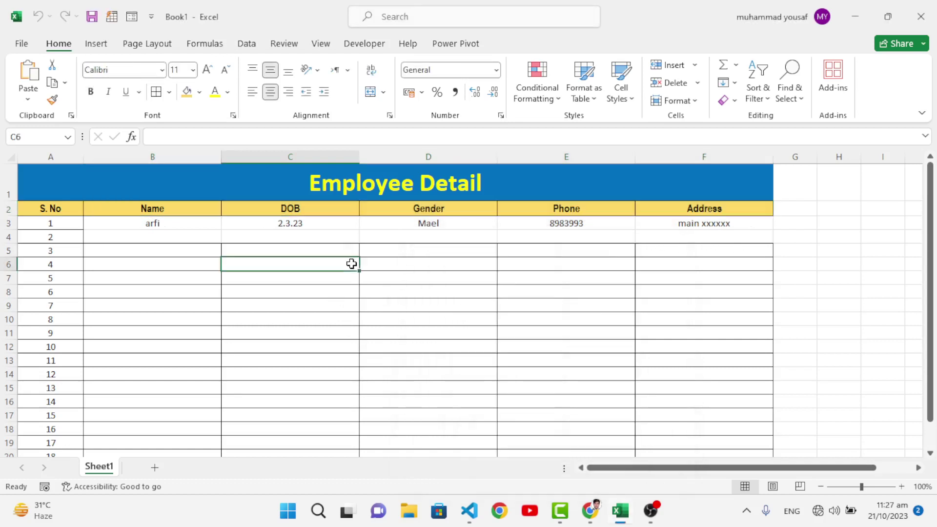